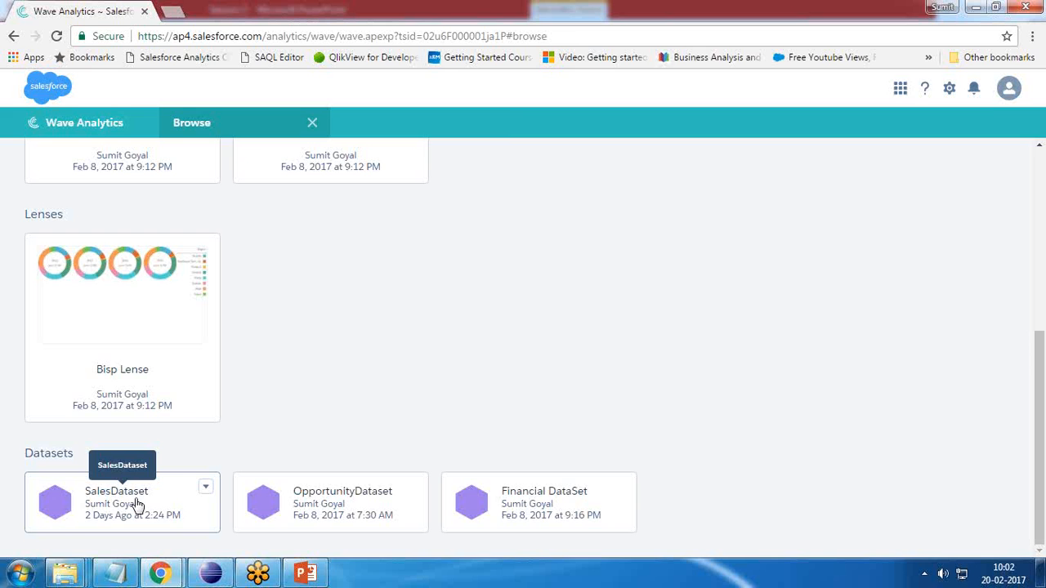
Open SalesDataset for exploration and change the lens measure to the Sum of Sales
left_click(136, 504)
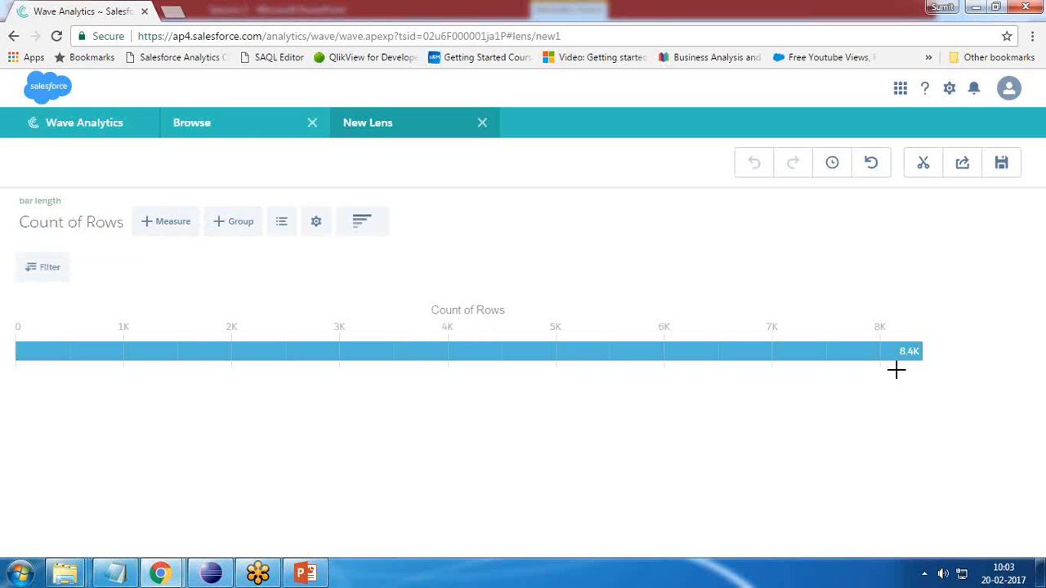
mouse_move(902, 360)
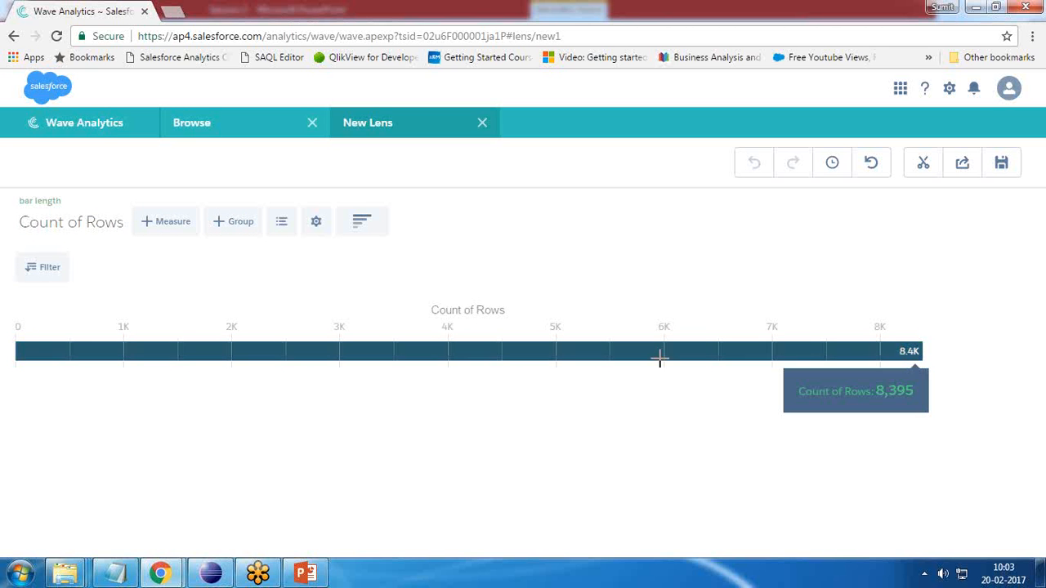
left_click(41, 228)
left_click(41, 316)
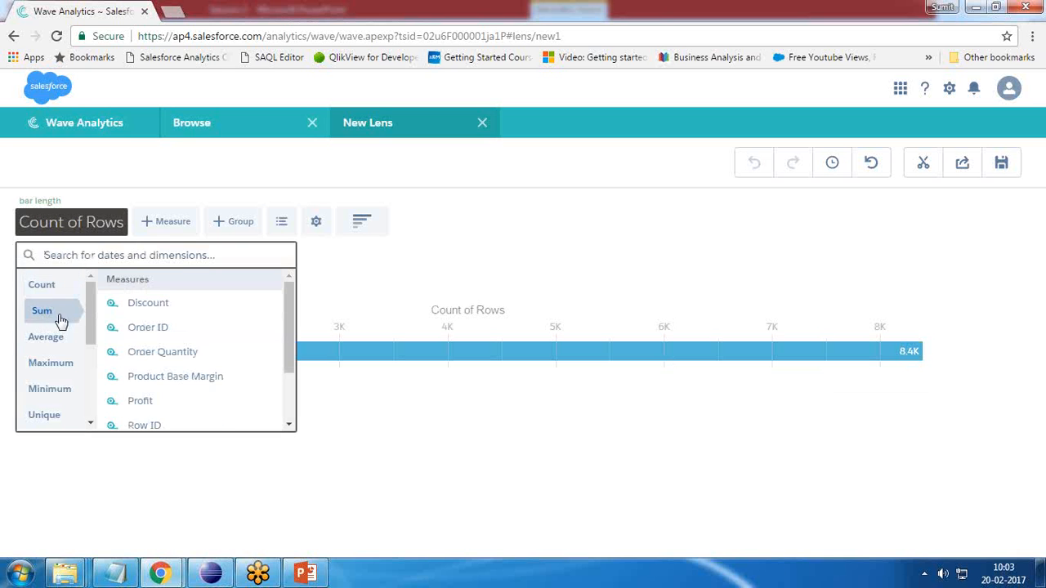
scroll(289, 364, "down", 2)
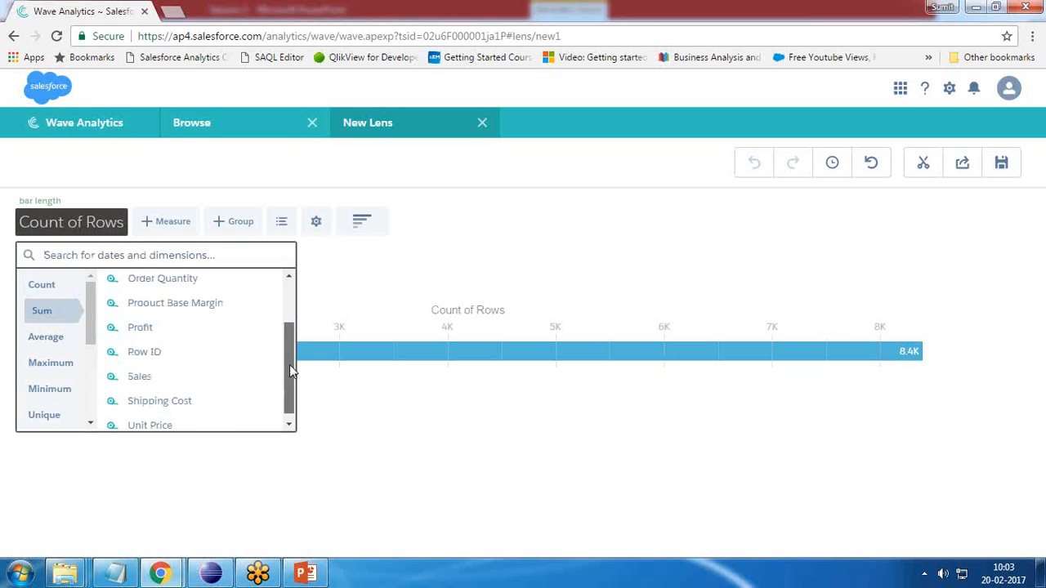
left_click(141, 370)
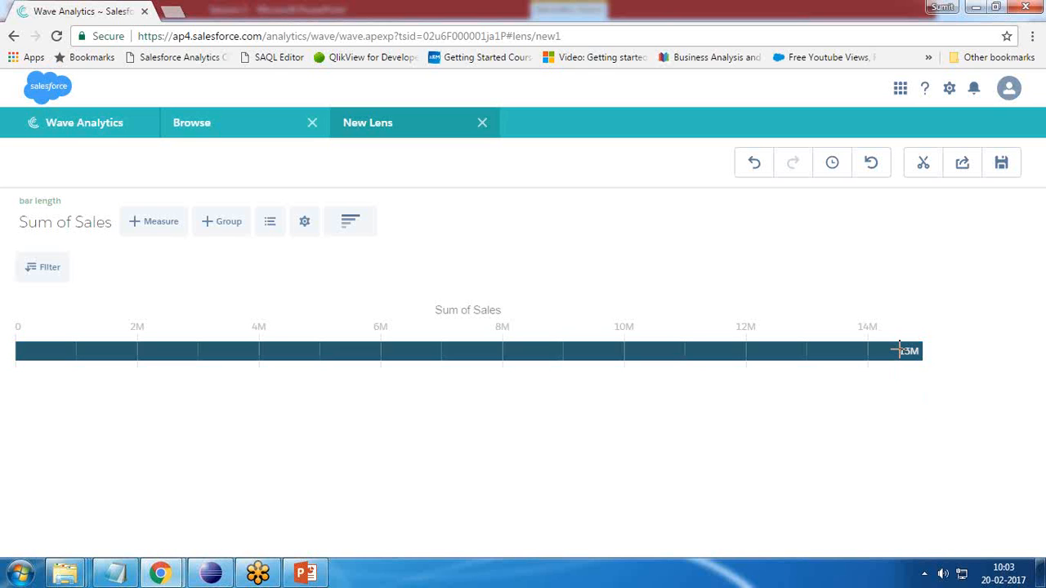
mouse_move(900, 351)
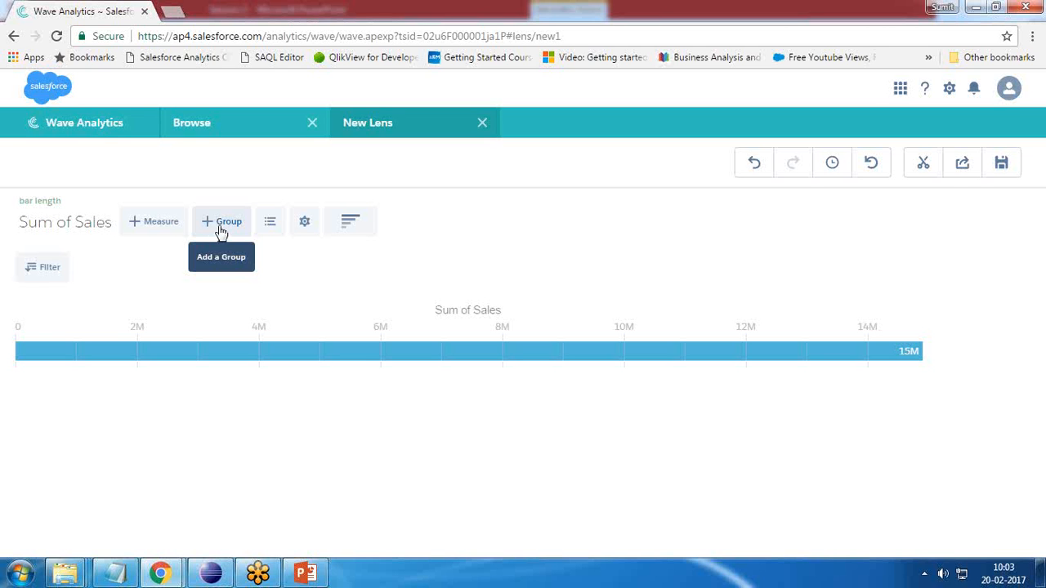
Clip the Sum of Sales lens to the dashboard designer with the display label "Total Sale"
left_click(924, 166)
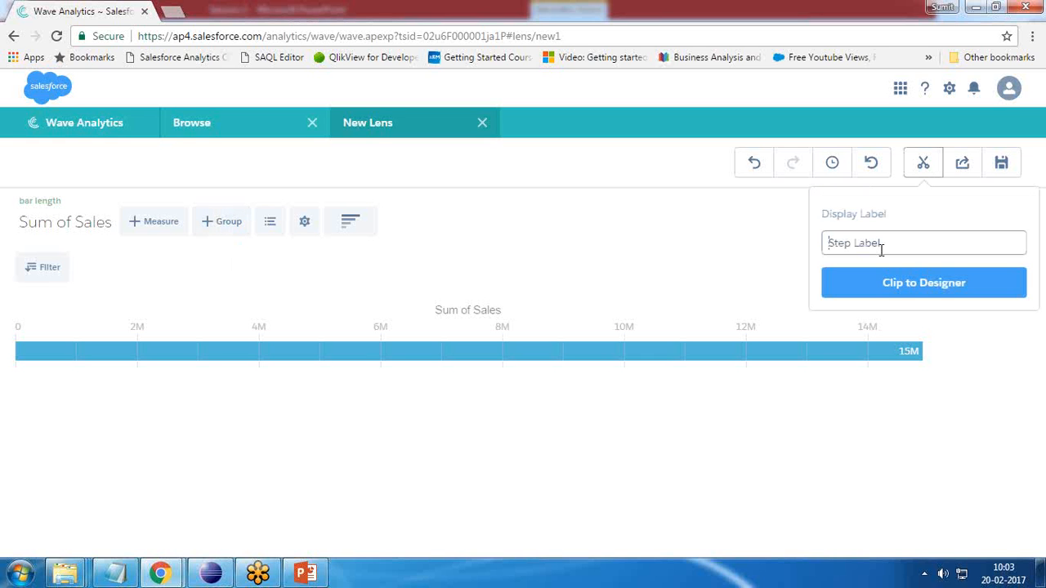
type("Total Sale")
left_click(899, 287)
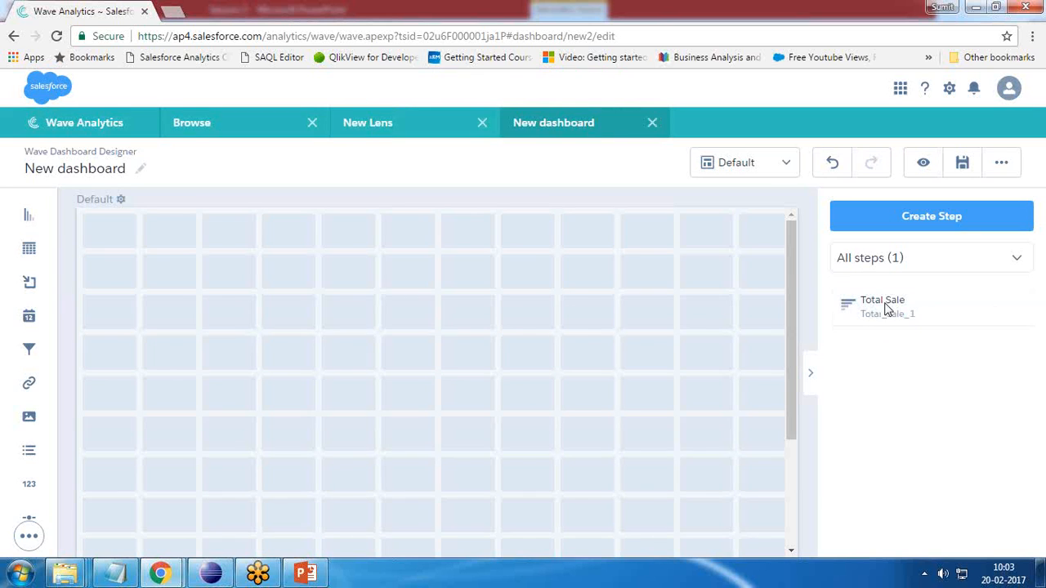
Examine the new dashboard's JSON, including the Total Sale step, the grid layout pages and the datasets section
left_click(379, 125)
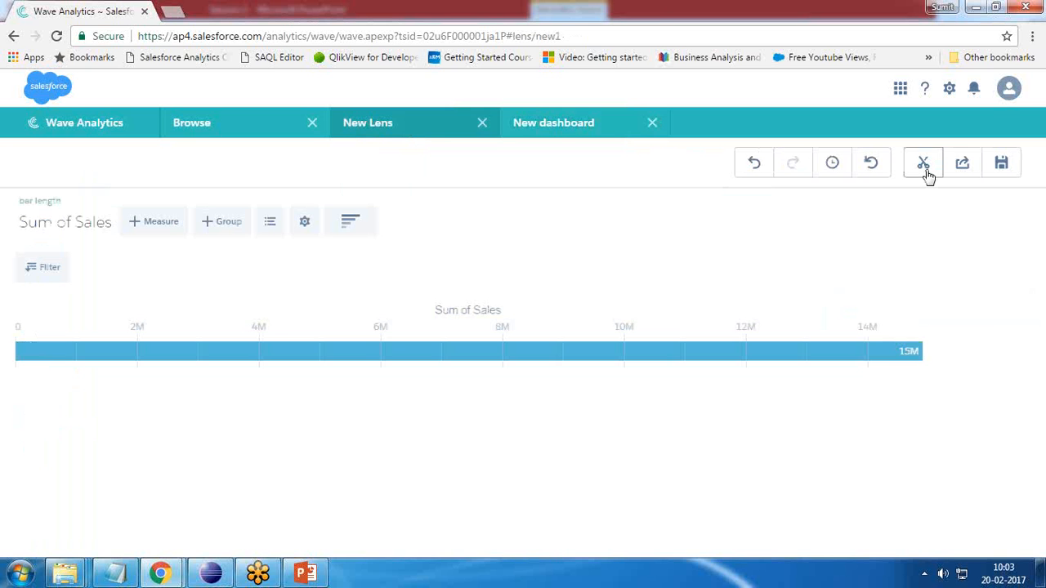
left_click(564, 126)
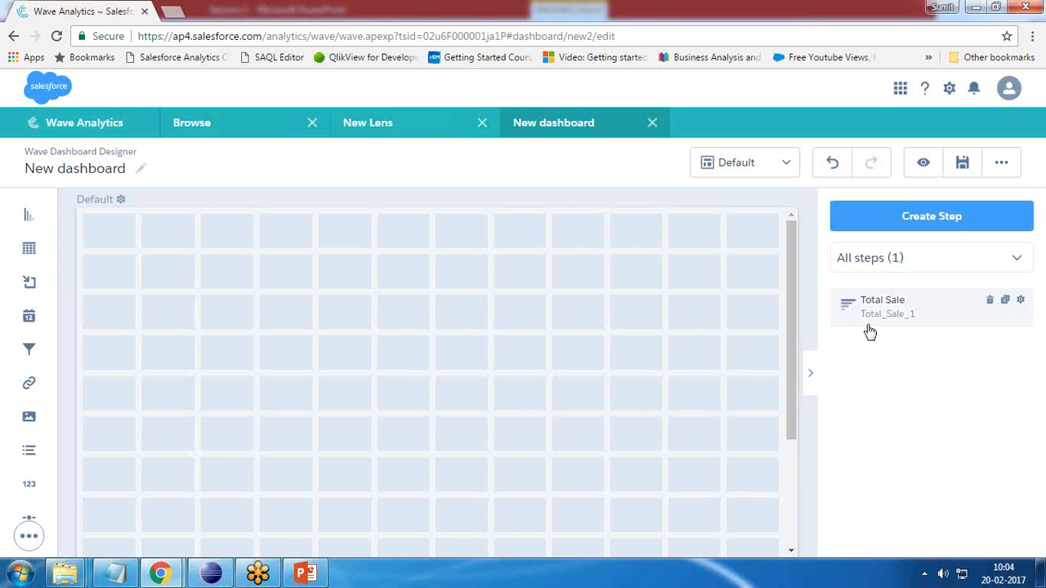
key("ctrl+e")
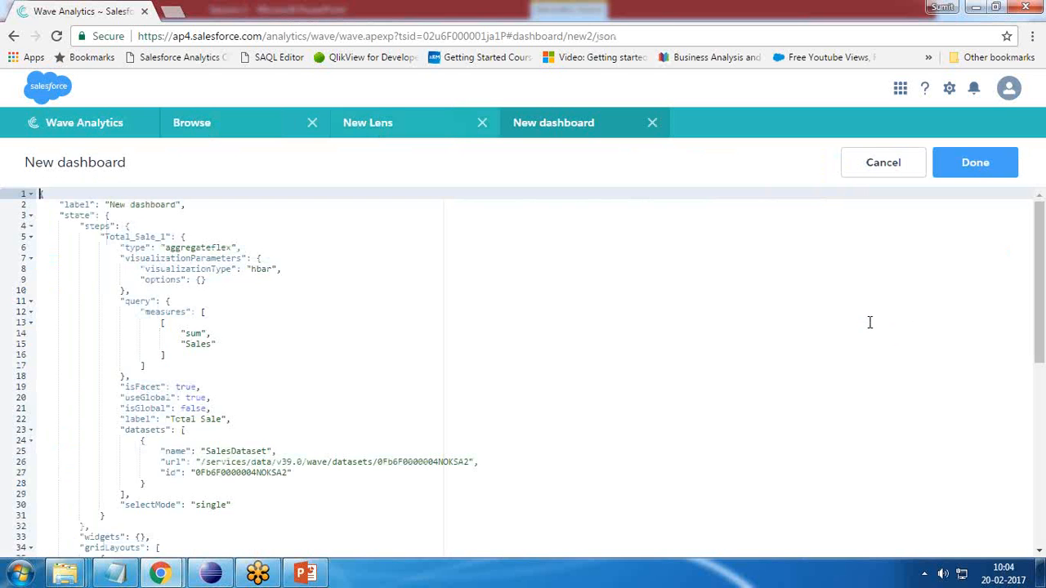
left_click_drag(105, 237, 158, 236)
scroll(355, 443, "down", 5)
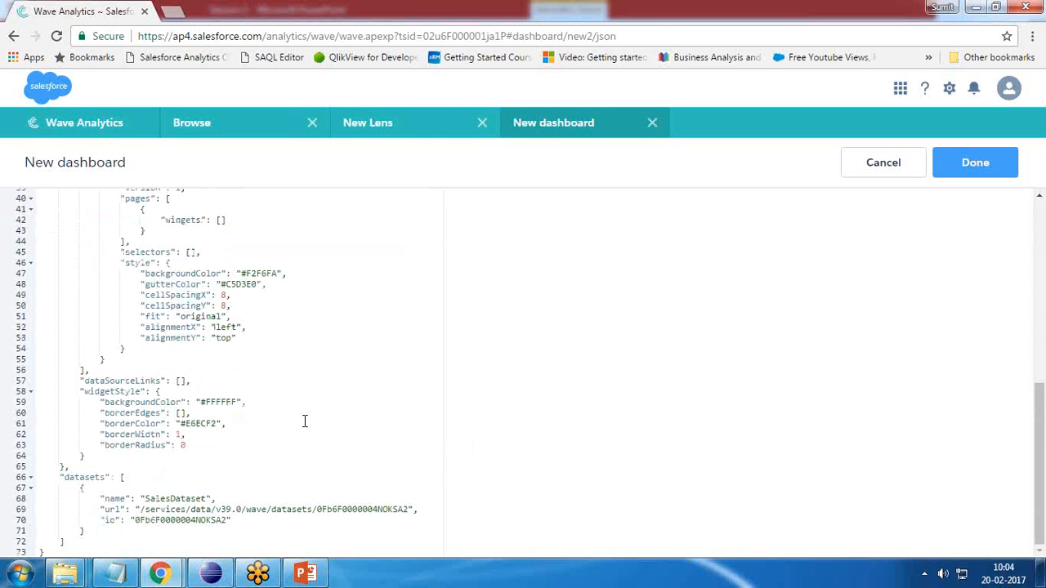
scroll(76, 271, "up", 2)
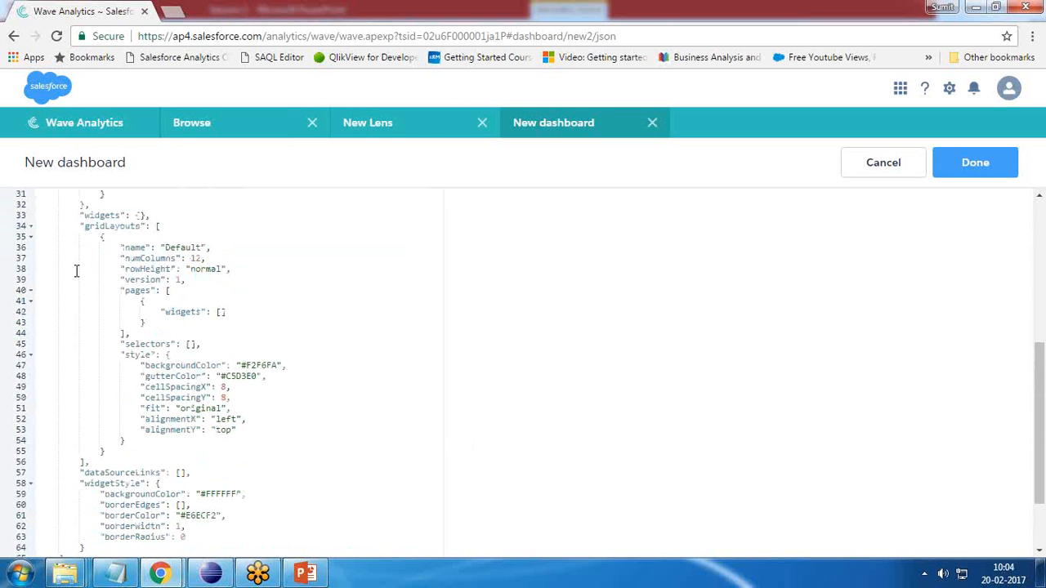
left_click(81, 226)
left_click(173, 290)
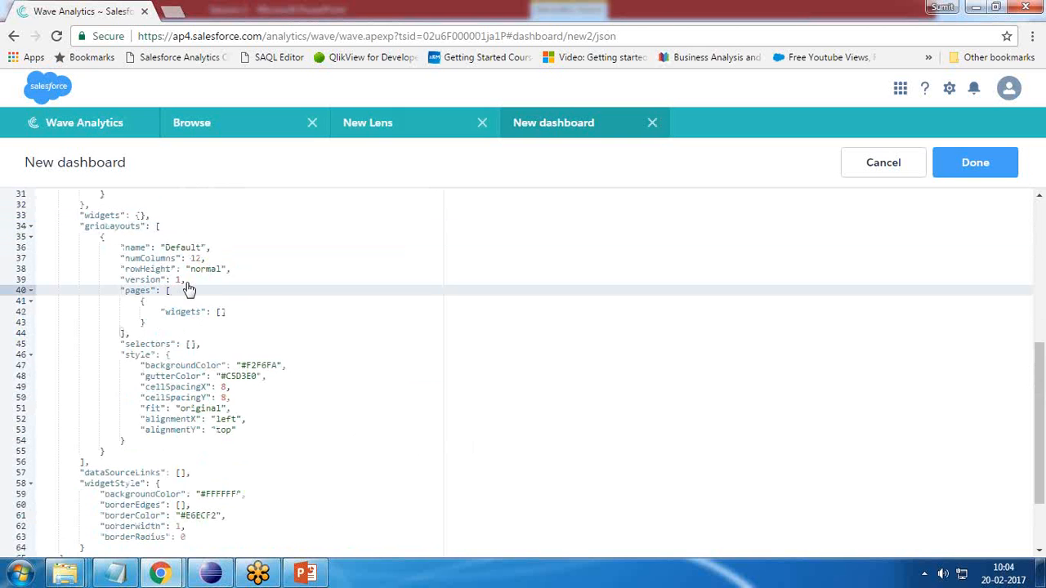
left_click(1001, 167)
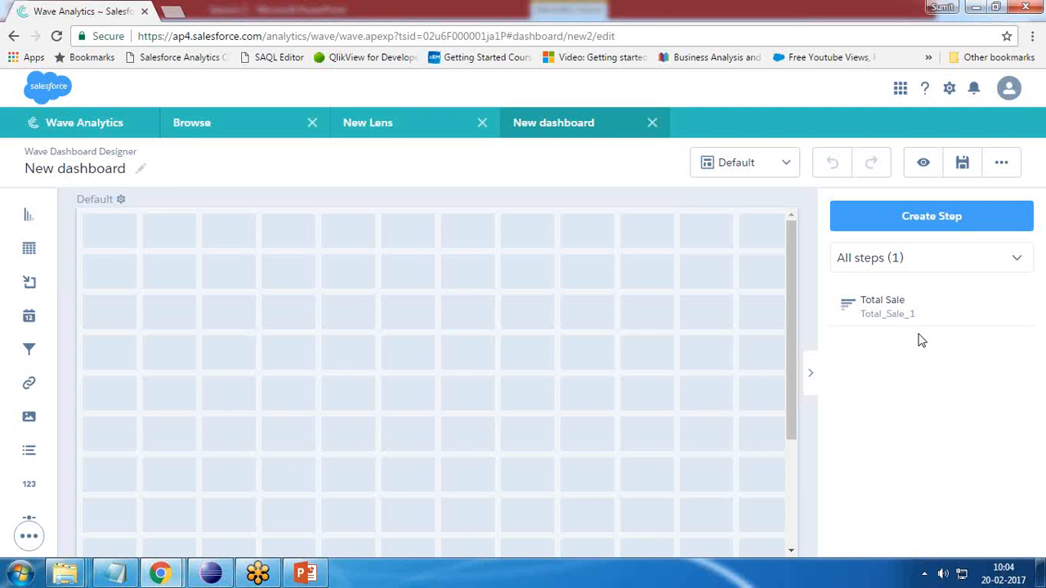
Return to the lens and add a filter restricting Sales to between 10,000 and 50,000
left_click(394, 130)
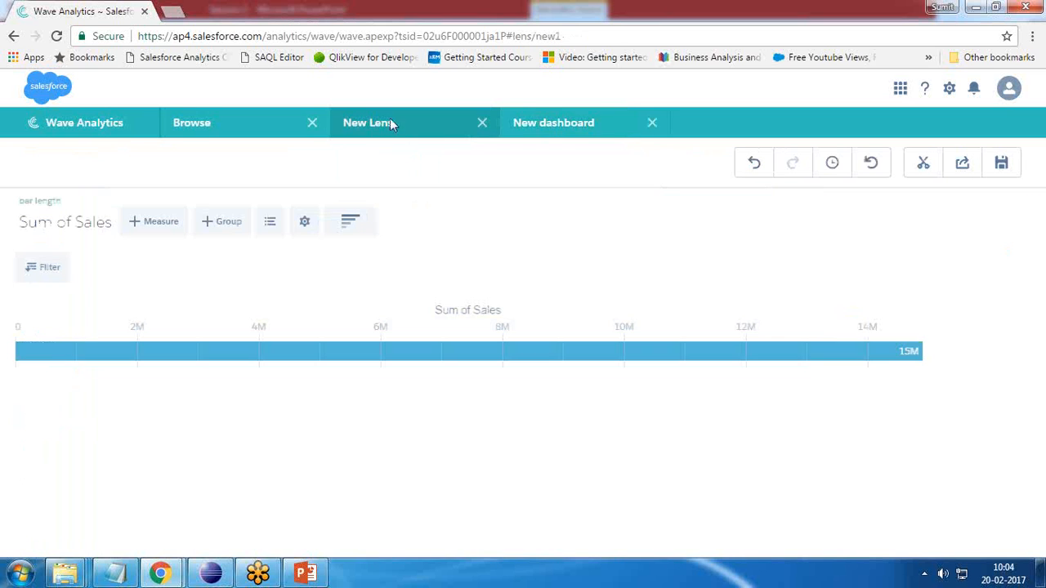
left_click(41, 272)
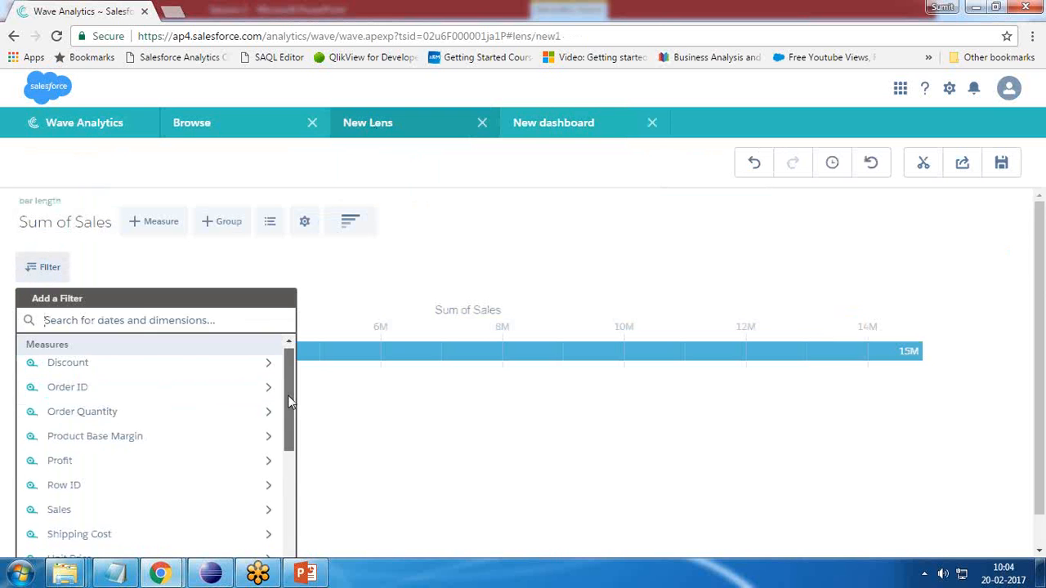
left_click_drag(288, 376, 282, 422)
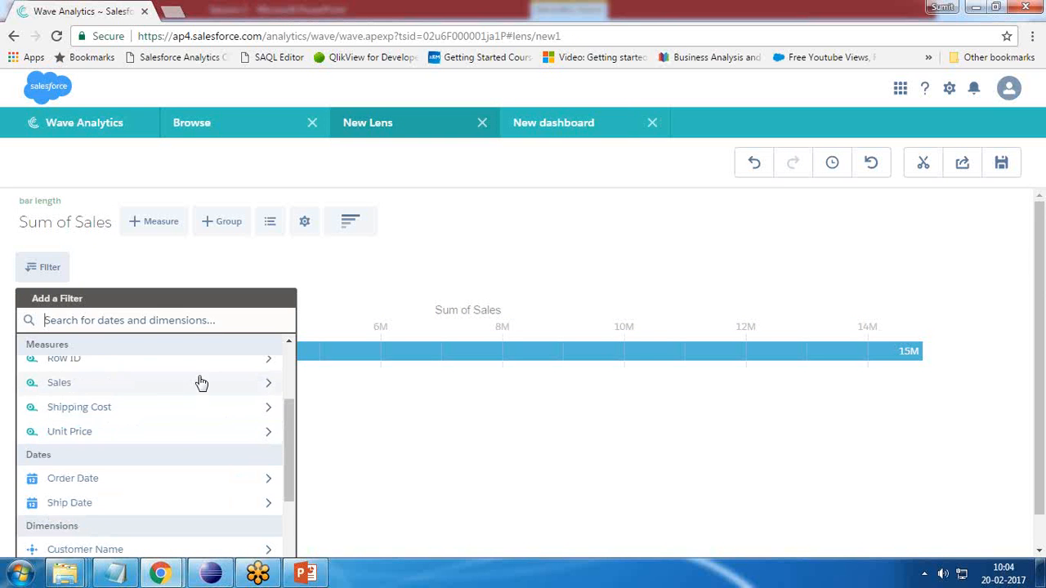
left_click(264, 388)
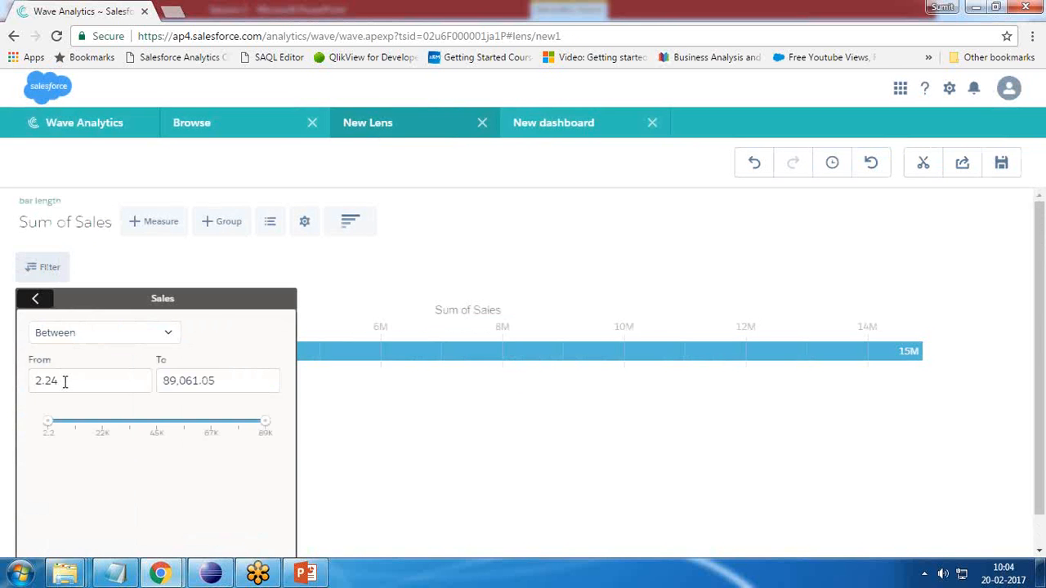
left_click_drag(64, 382, 34, 387)
type("100")
key("Tab")
type("500")
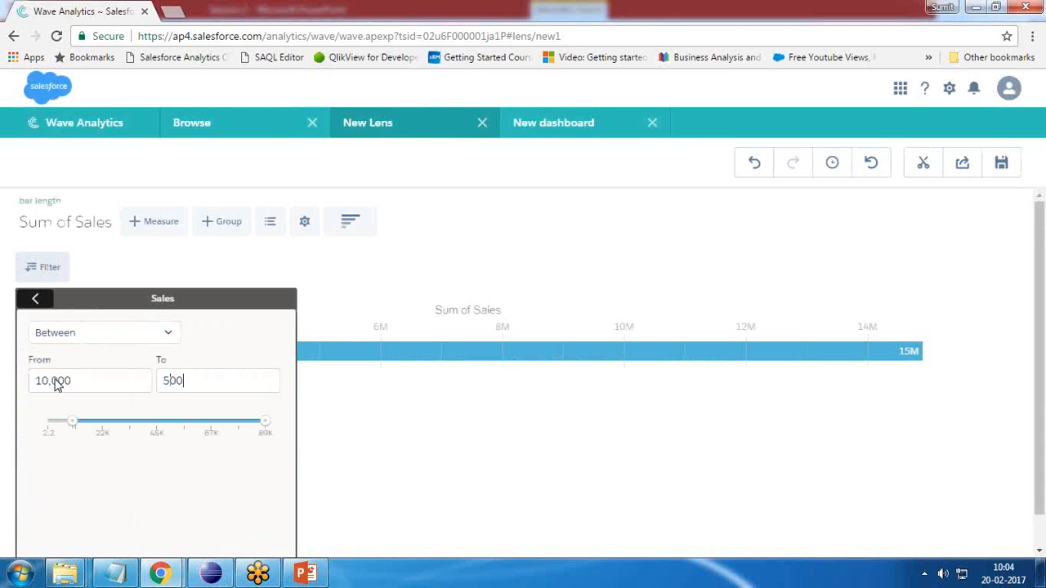
scroll(118, 505, "down", 1)
left_click(140, 461)
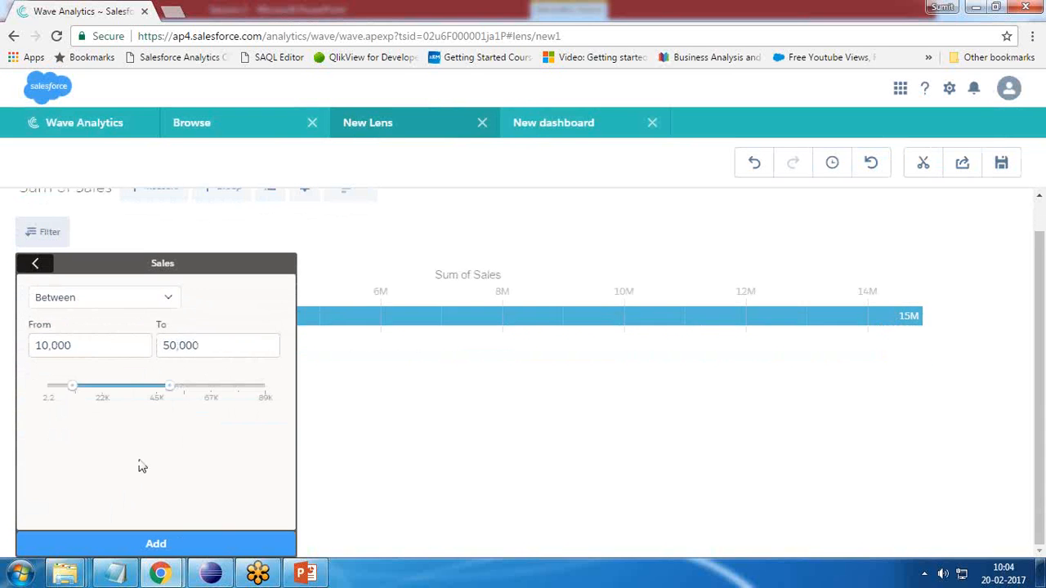
left_click(160, 544)
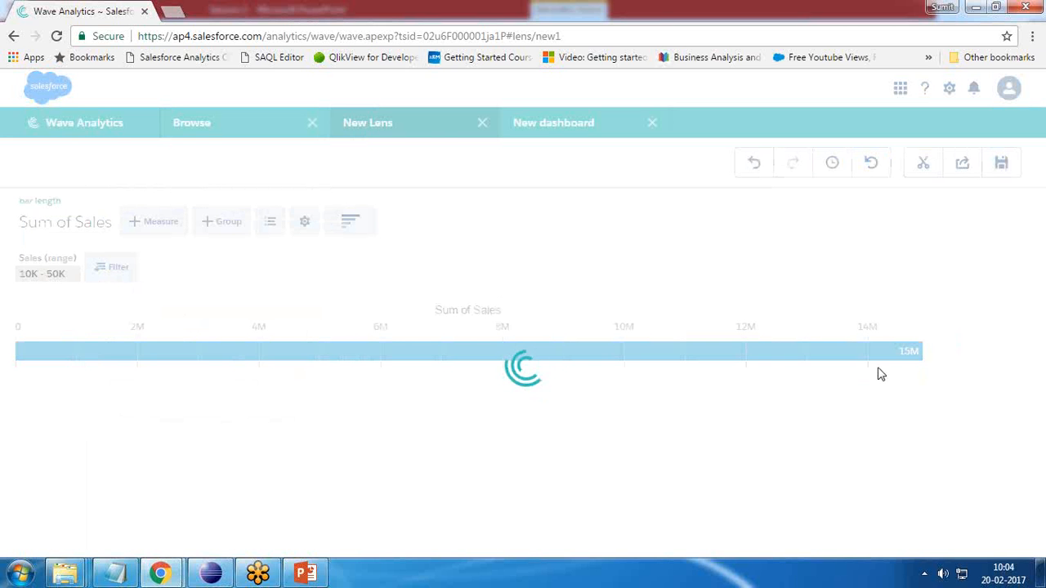
mouse_move(905, 360)
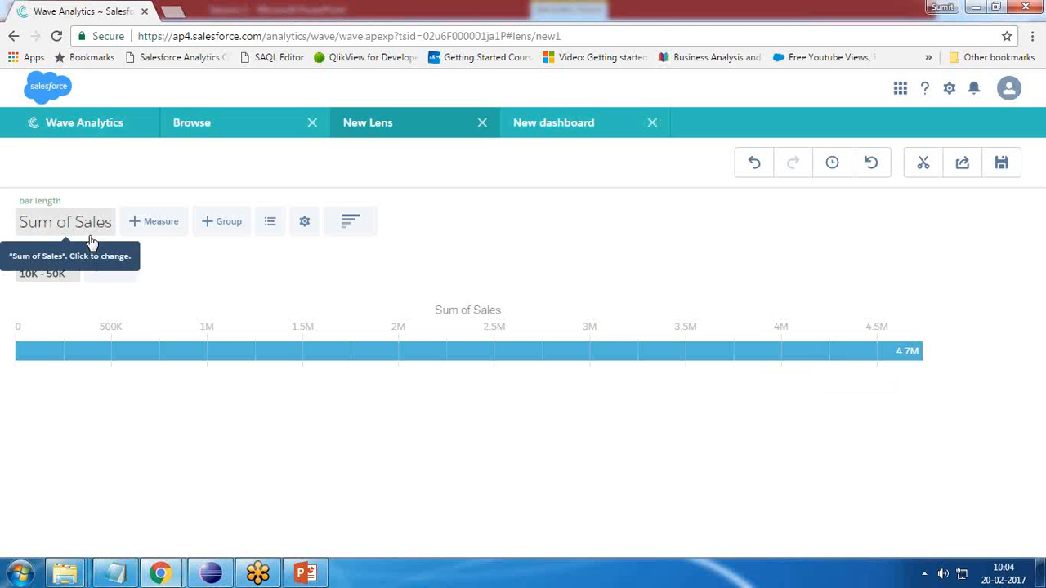
Clip the filtered lens to the designer with the display label "Filter1" and return to the new dashboard
left_click(916, 170)
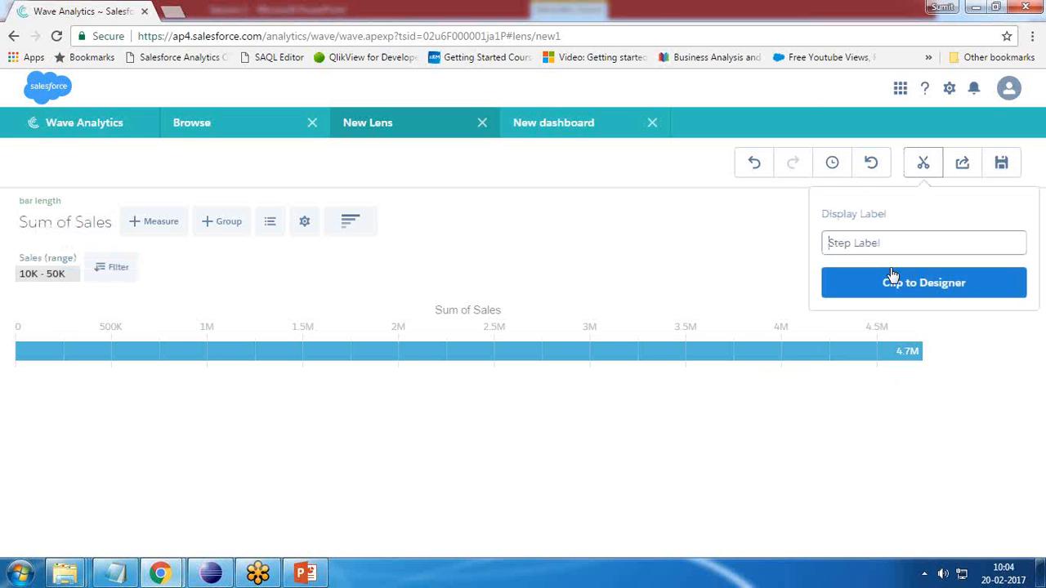
type("Filter1")
left_click(916, 283)
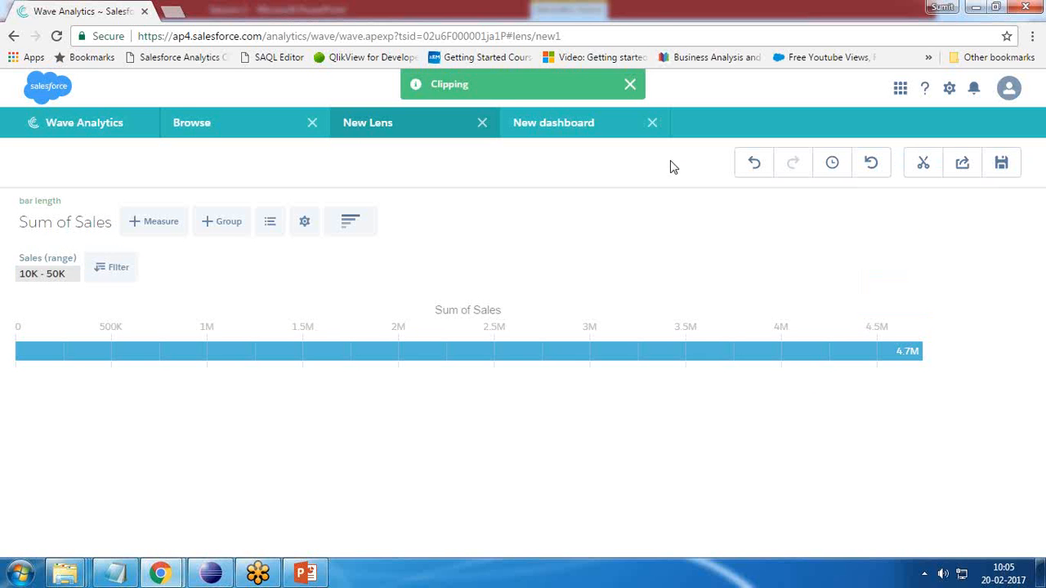
left_click(544, 126)
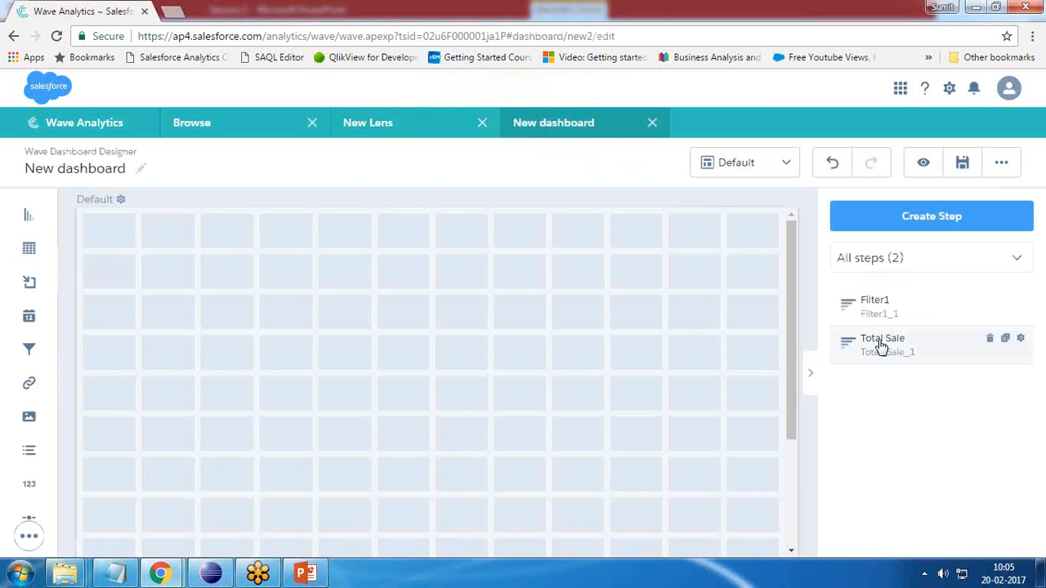
left_click_drag(880, 347, 352, 420)
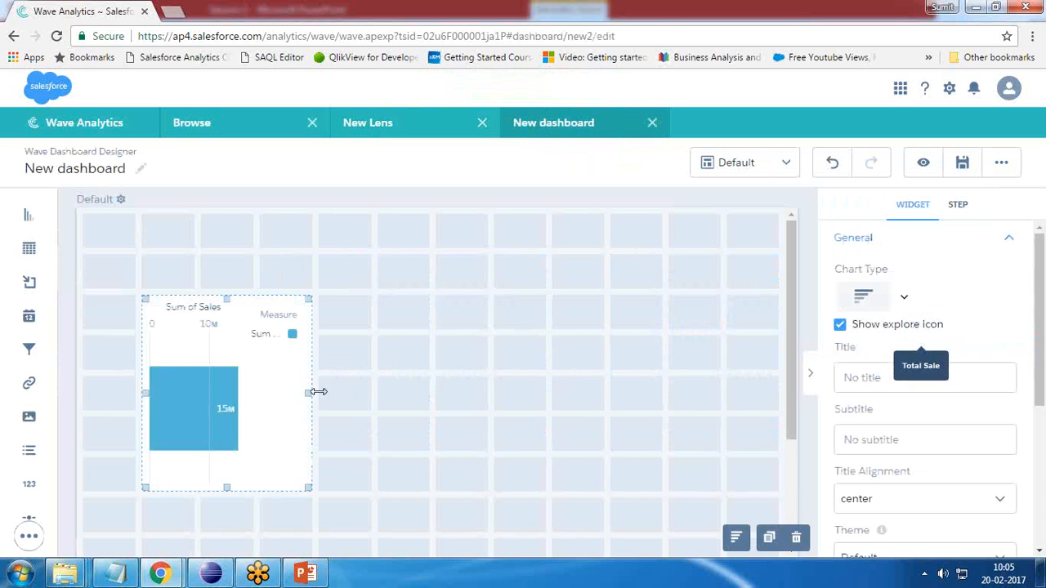
left_click_drag(313, 392, 649, 392)
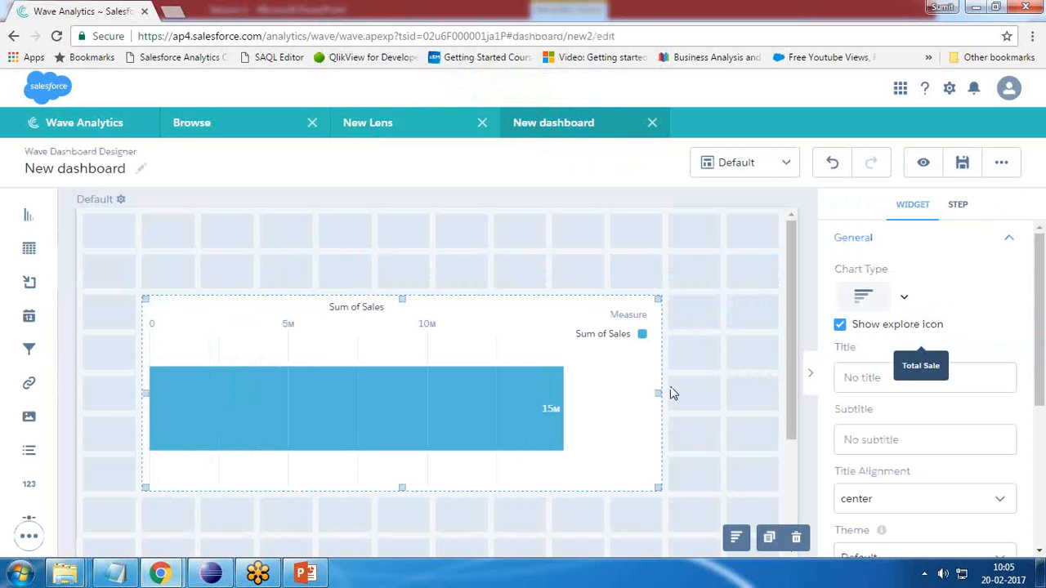
left_click(731, 342)
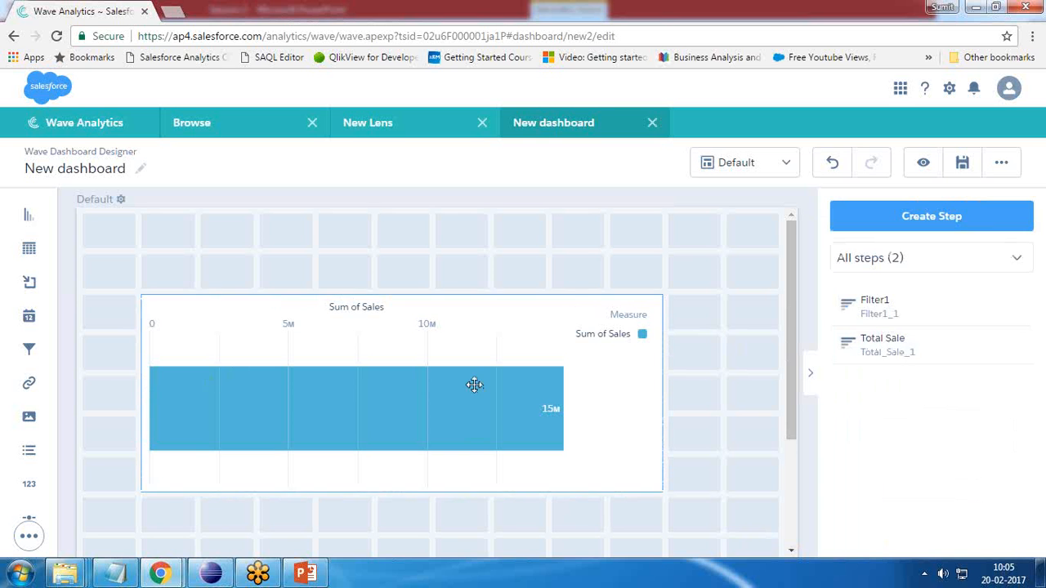
left_click(479, 408)
key("Delete")
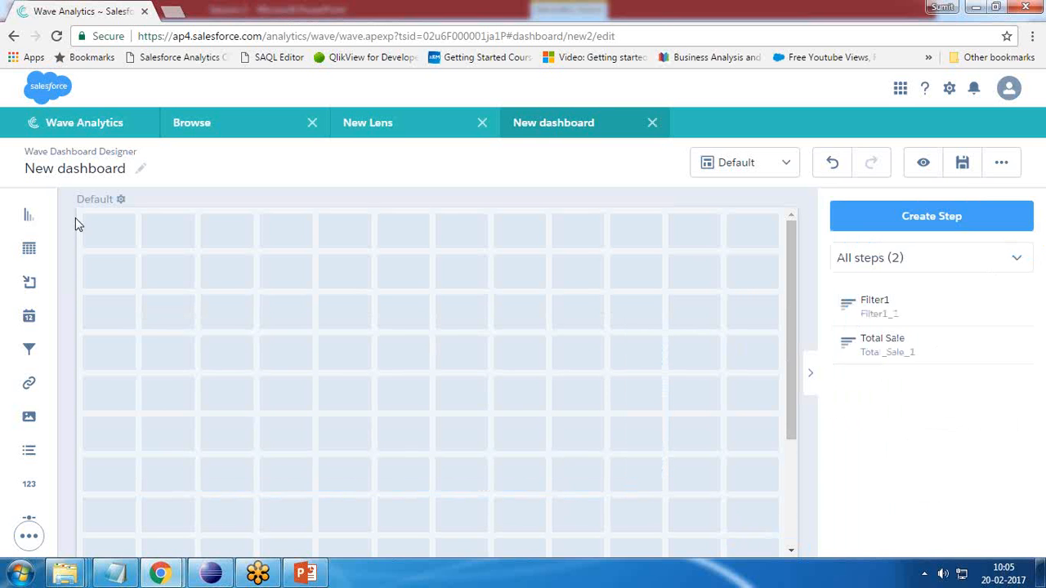
Add a chart widget about six grid columns wide to the dashboard canvas and assign the Total Sale step to it
left_click_drag(29, 214, 233, 359)
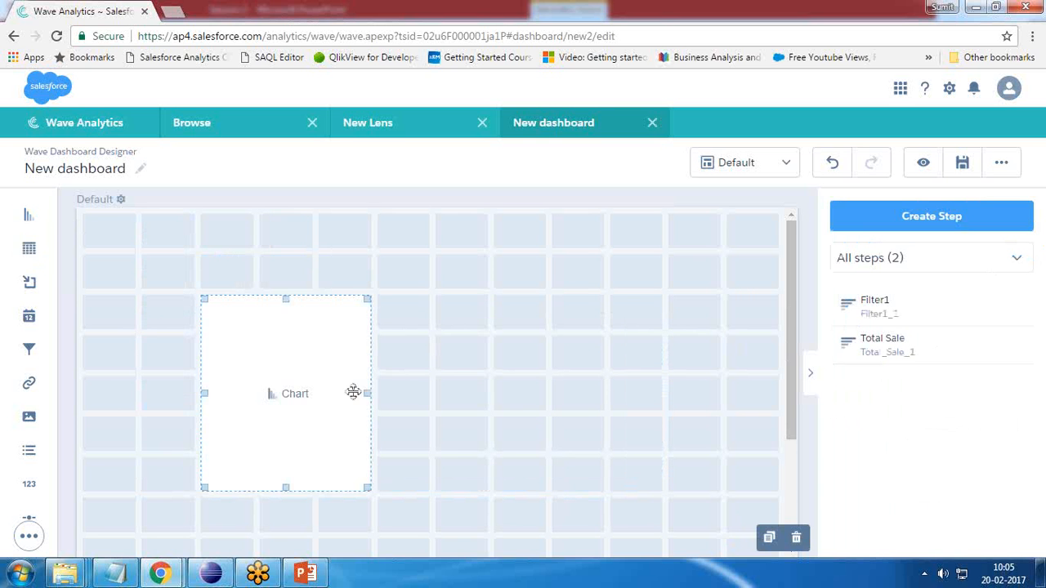
left_click_drag(370, 395, 539, 395)
left_click_drag(901, 345, 379, 397)
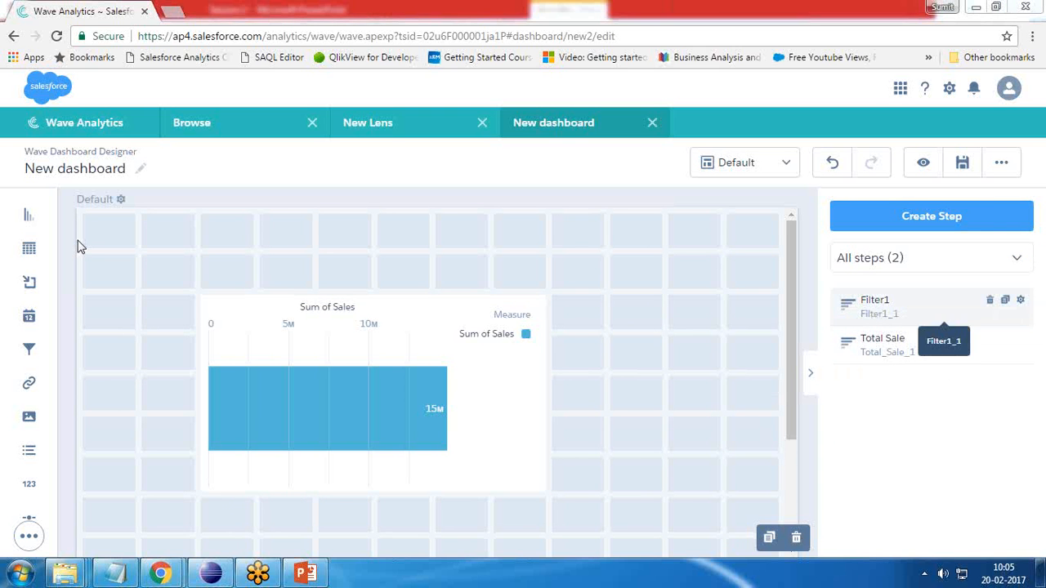
Change the Total Sale widget's chart type to Donut
left_click(434, 351)
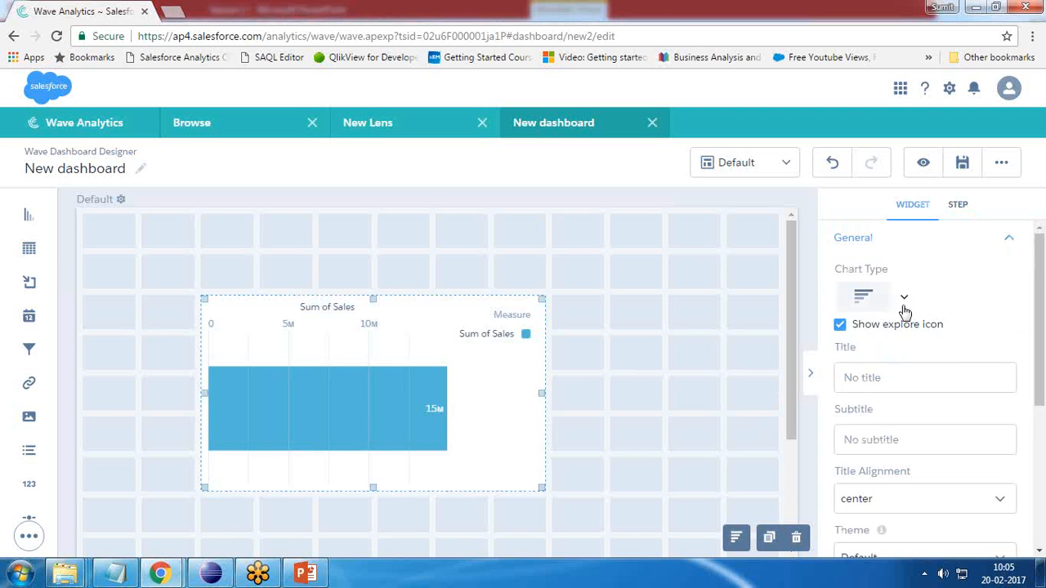
left_click(904, 300)
left_click(901, 441)
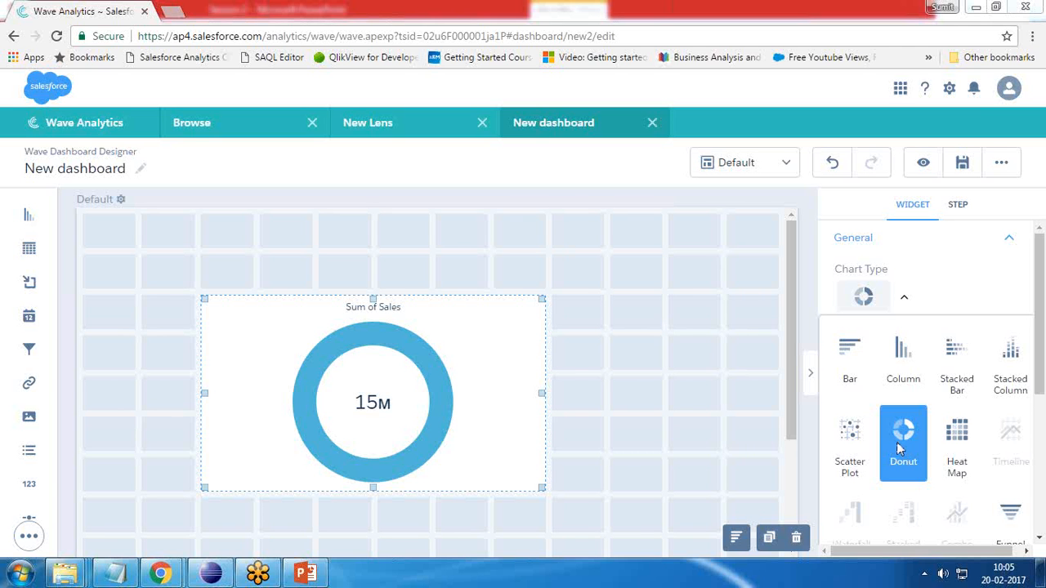
left_click(806, 408)
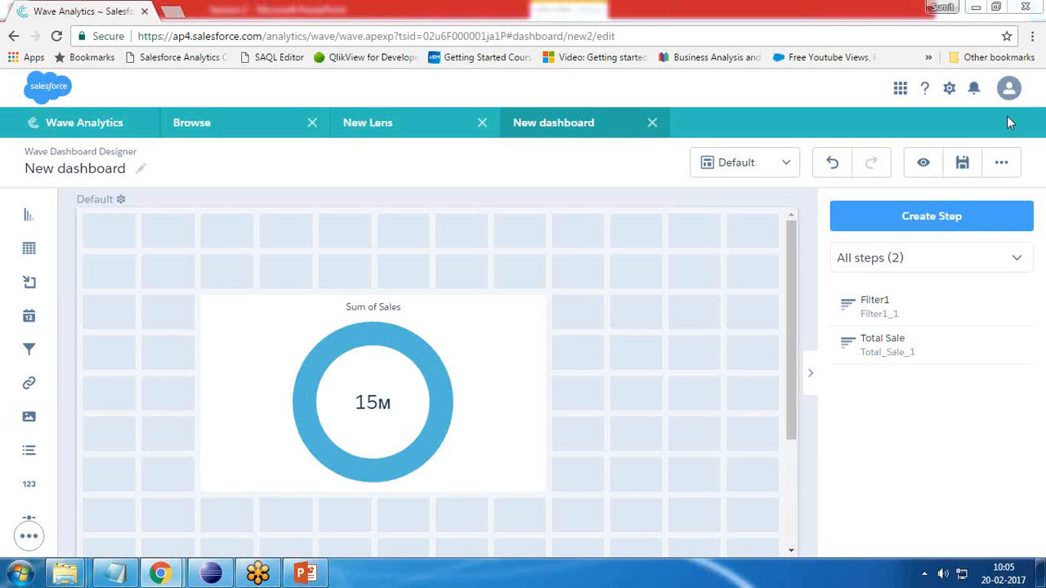
left_click(360, 124)
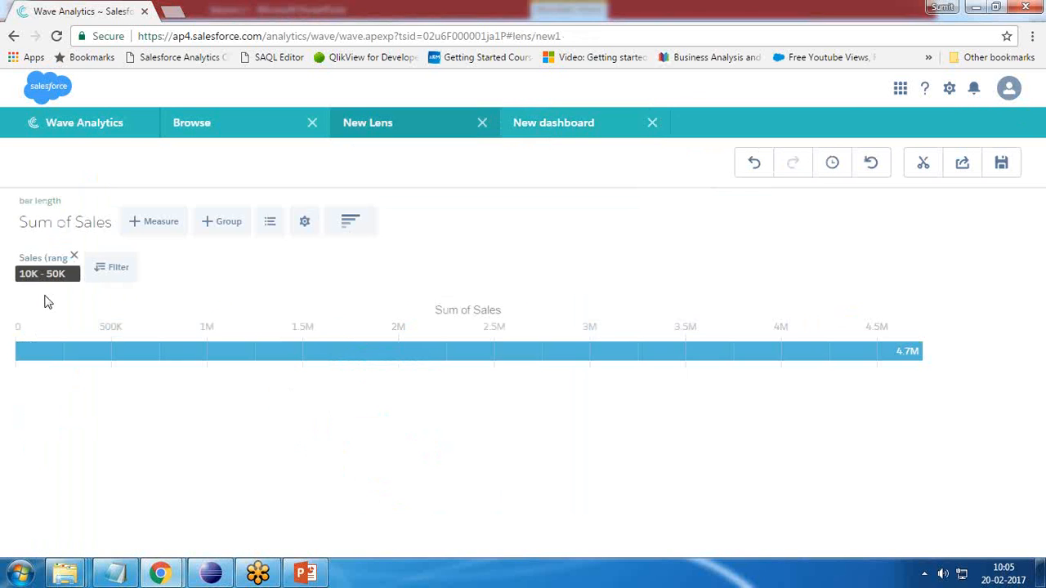
left_click(523, 124)
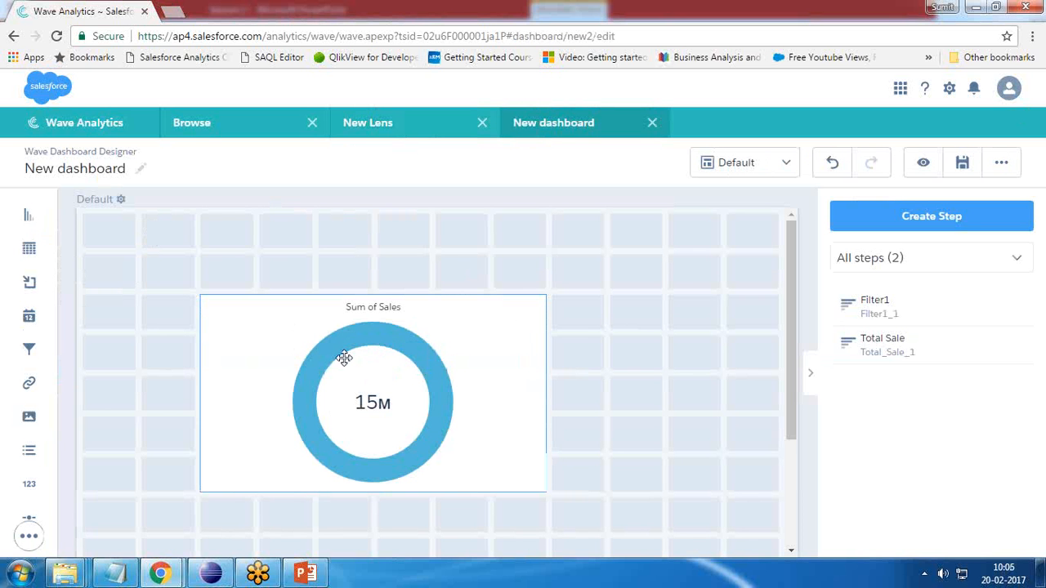
left_click_drag(24, 356, 211, 264)
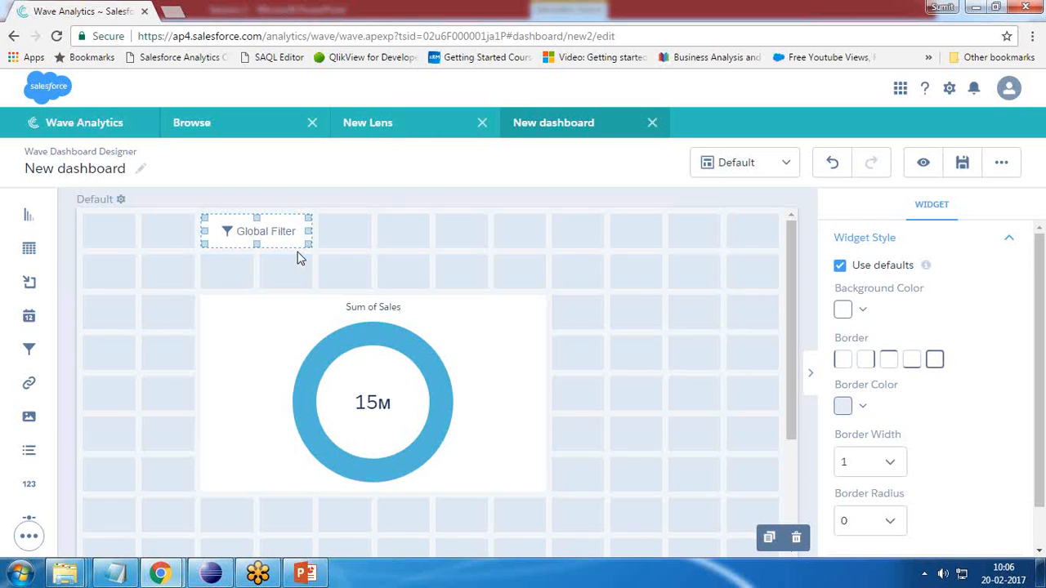
left_click_drag(296, 243, 286, 237)
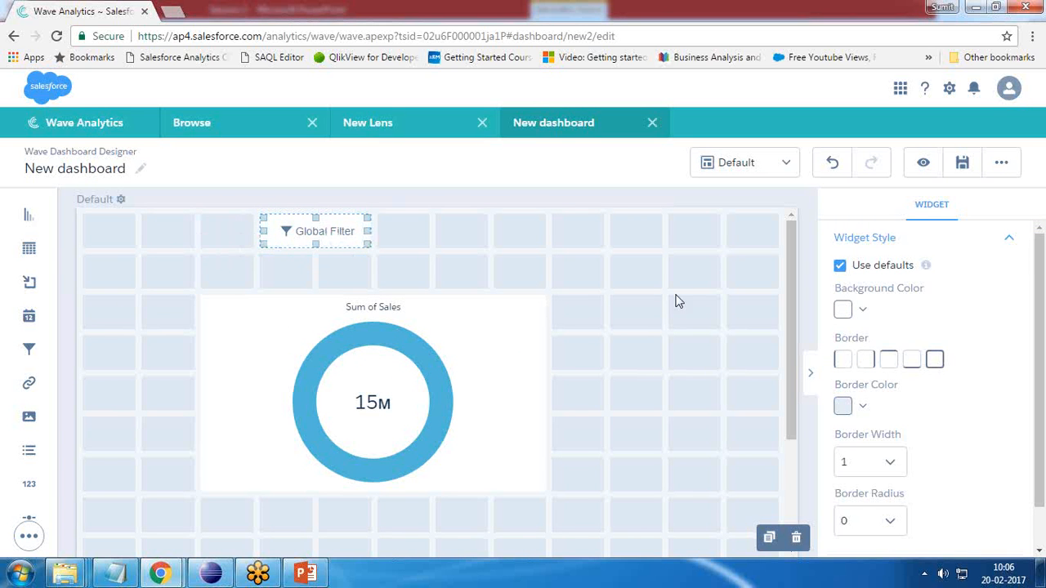
left_click(554, 271)
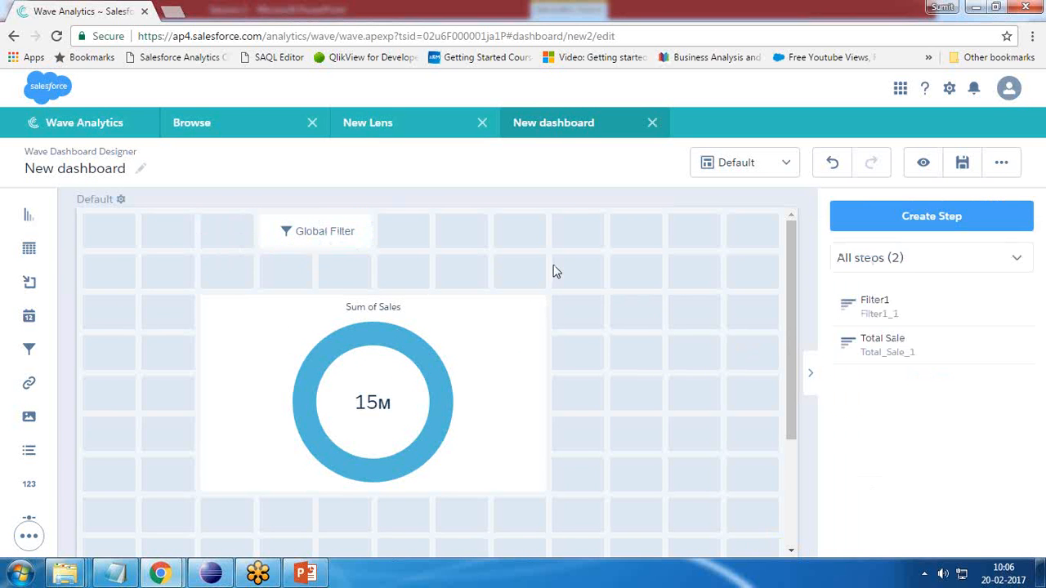
left_click_drag(879, 308, 316, 236)
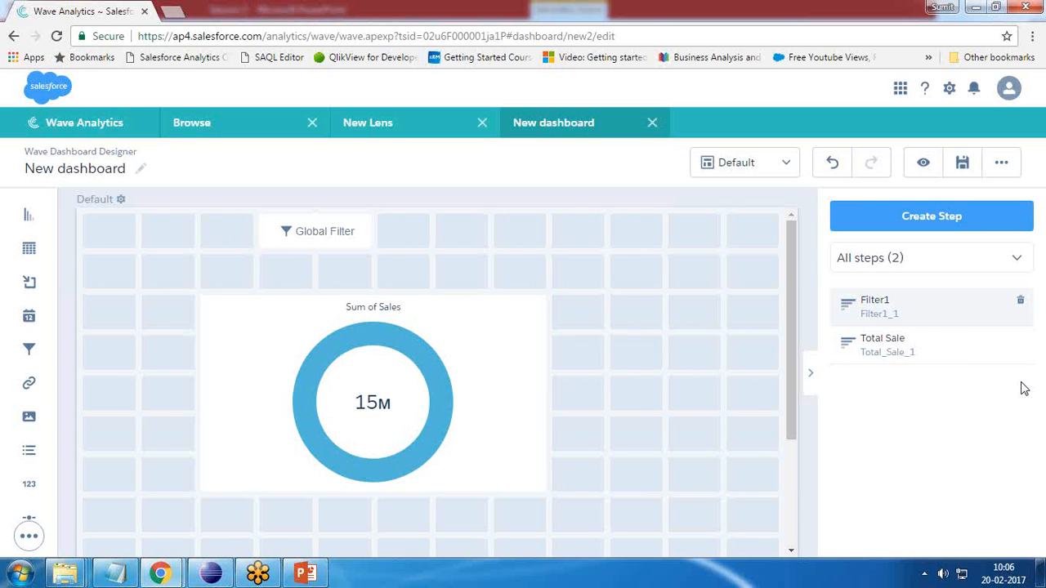
key("Delete")
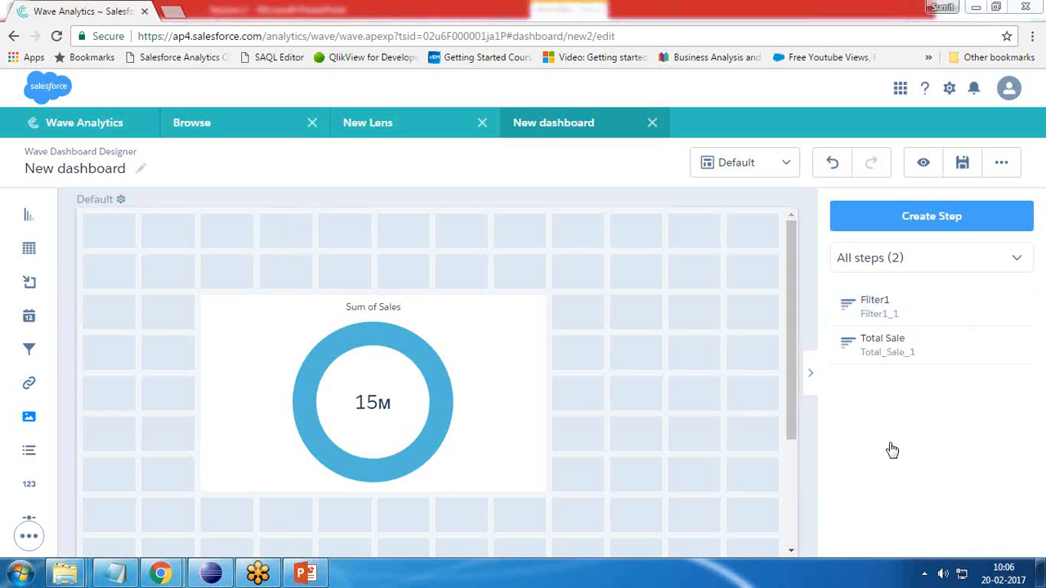
Add a Global Filter widget above the donut chart and assign the Filter1 step to it
left_click_drag(30, 351, 180, 277)
left_click_drag(347, 237, 350, 237)
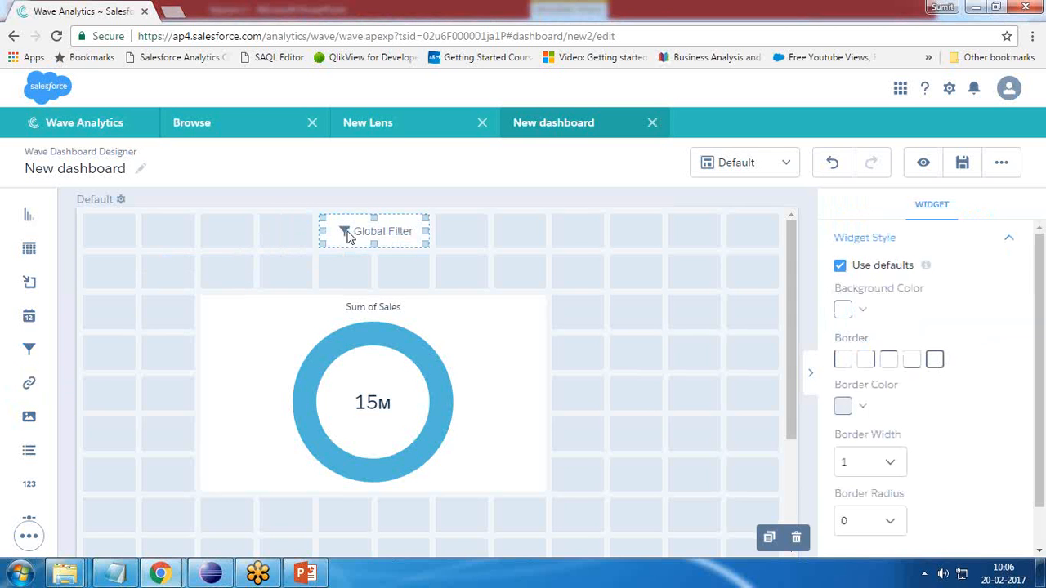
left_click(701, 320)
left_click_drag(850, 299, 375, 234)
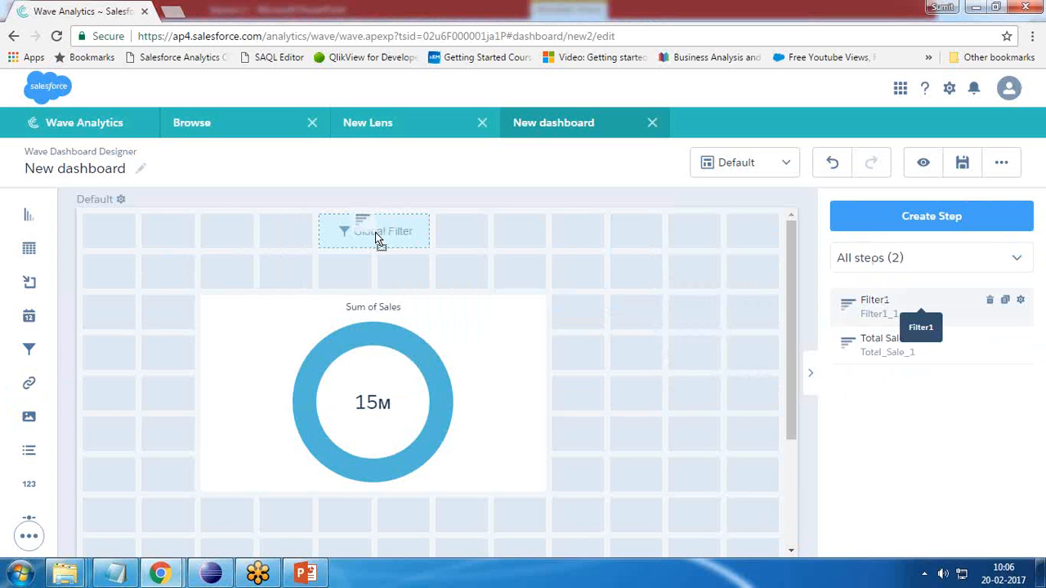
left_click_drag(375, 233, 375, 233)
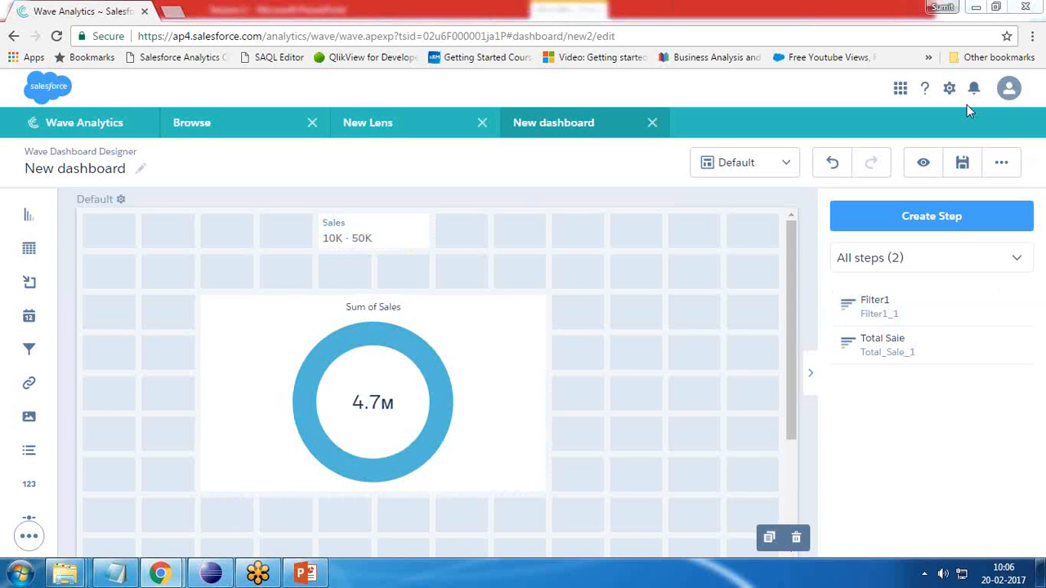
Move the donut chart to the canvas's left edge and shrink it to about five grid columns by four rows
left_click(504, 482)
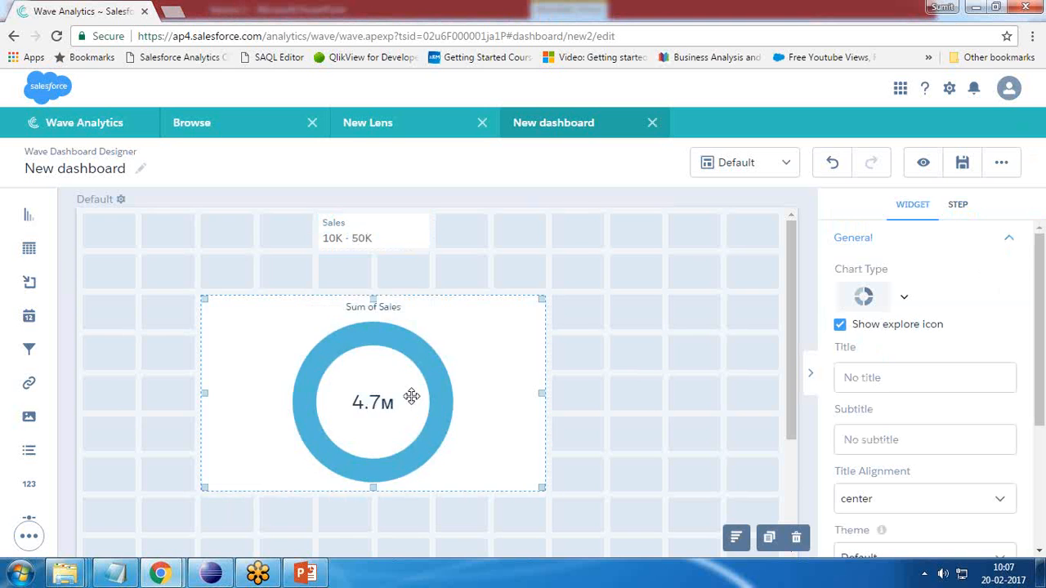
left_click_drag(411, 396, 327, 405)
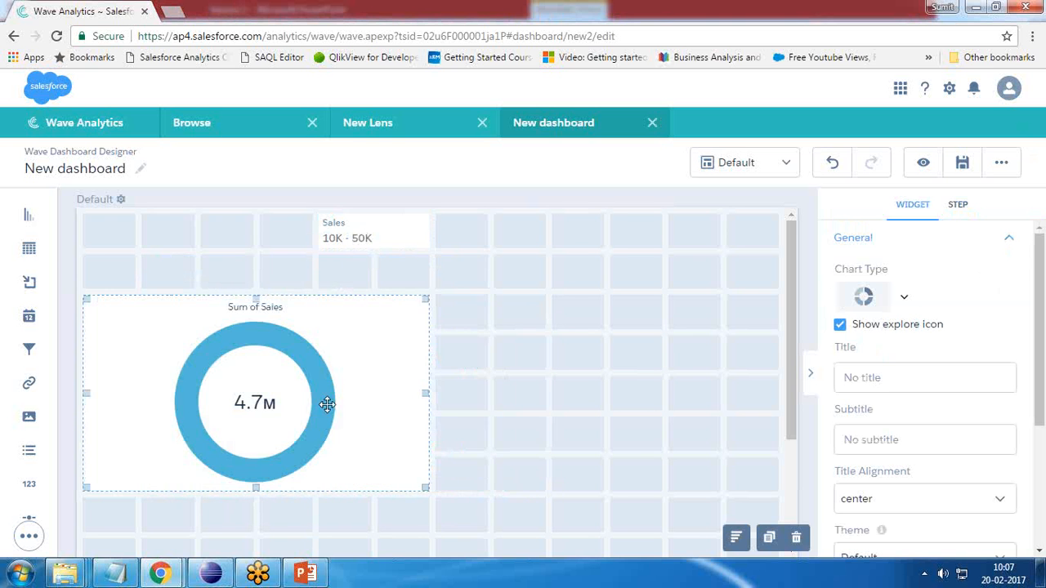
left_click_drag(425, 298, 343, 339)
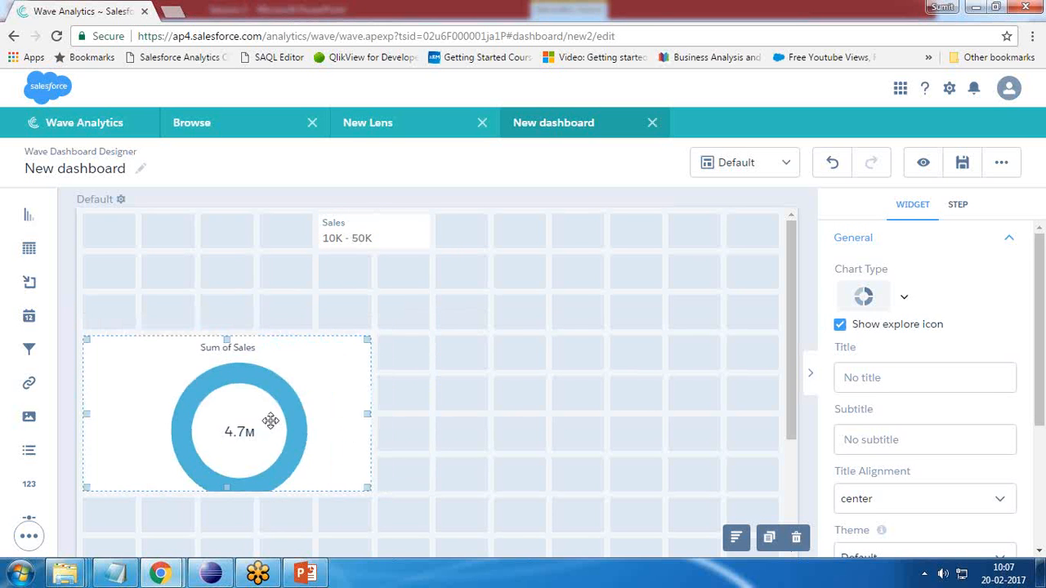
left_click_drag(256, 399, 245, 367)
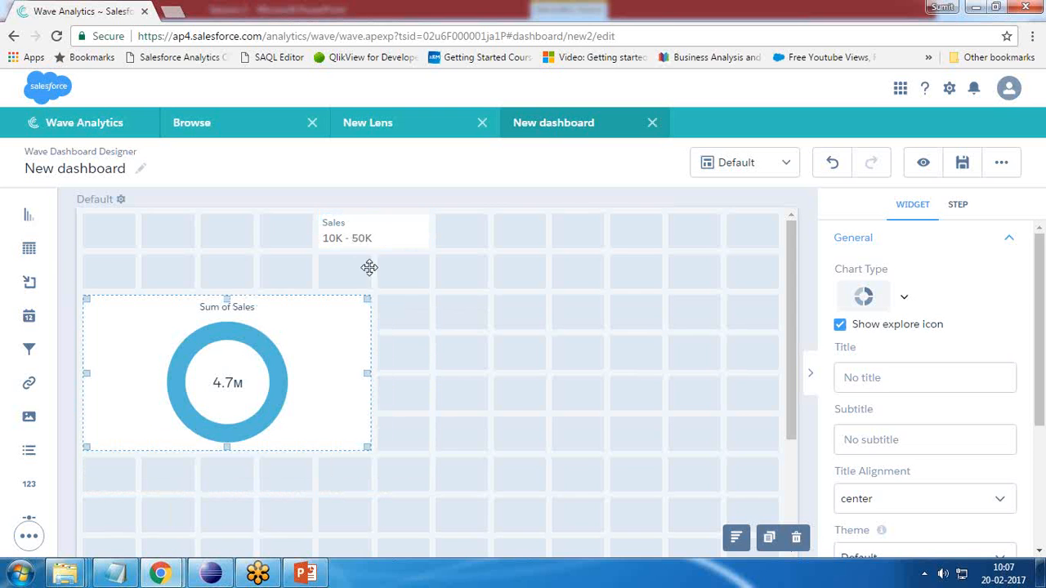
Add a second chart widget about four grid columns wide beside the donut chart and assign the Total Sale step to it
left_click(460, 387)
left_click_drag(29, 214, 442, 344)
left_click_drag(602, 397, 667, 395)
left_click_drag(909, 353, 598, 390)
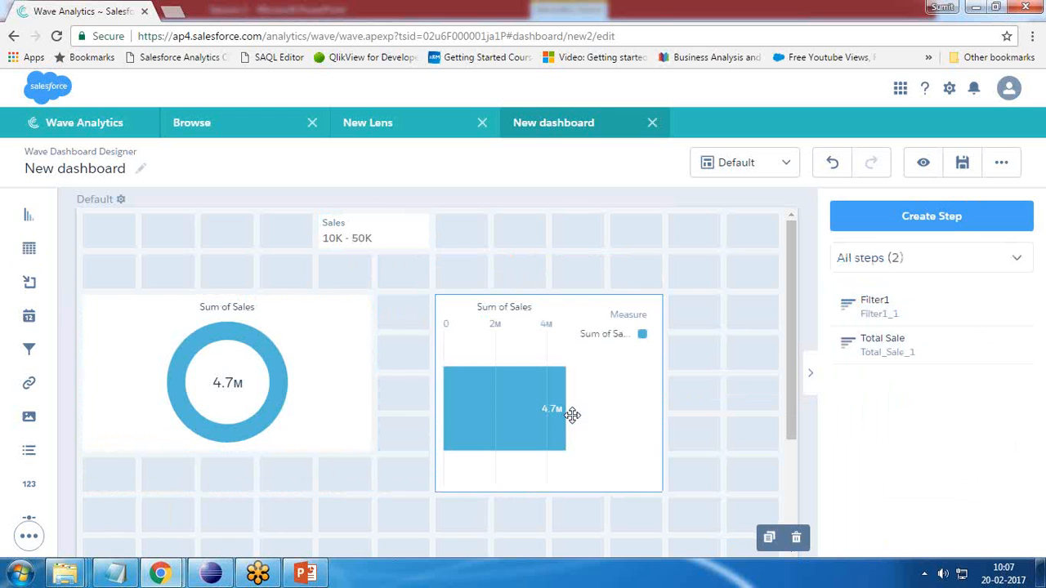
Change the second chart's type to Donut and reduce its height to about four grid rows
left_click(655, 411)
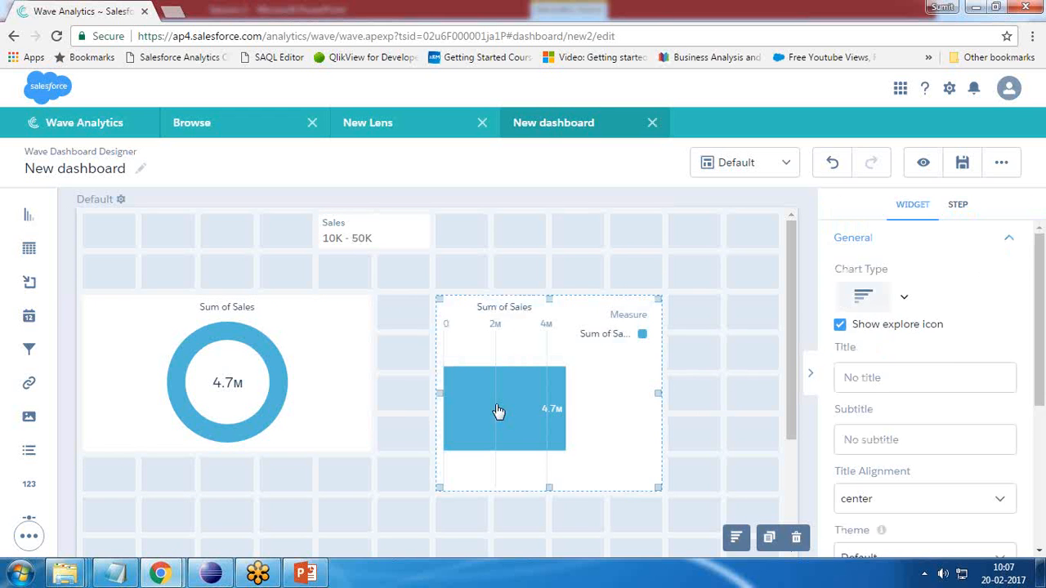
left_click(904, 302)
left_click(904, 445)
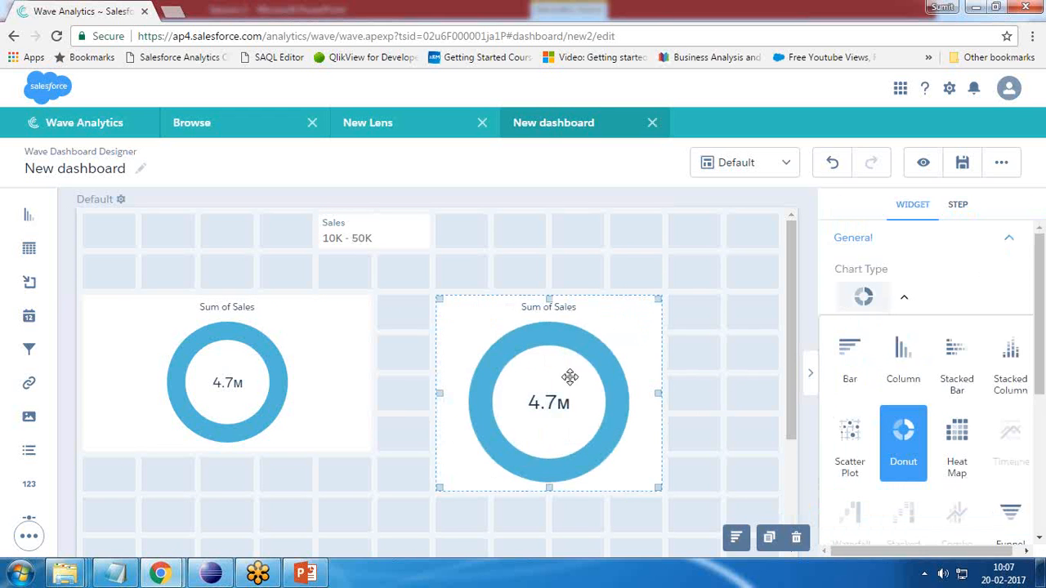
left_click_drag(658, 487, 609, 439)
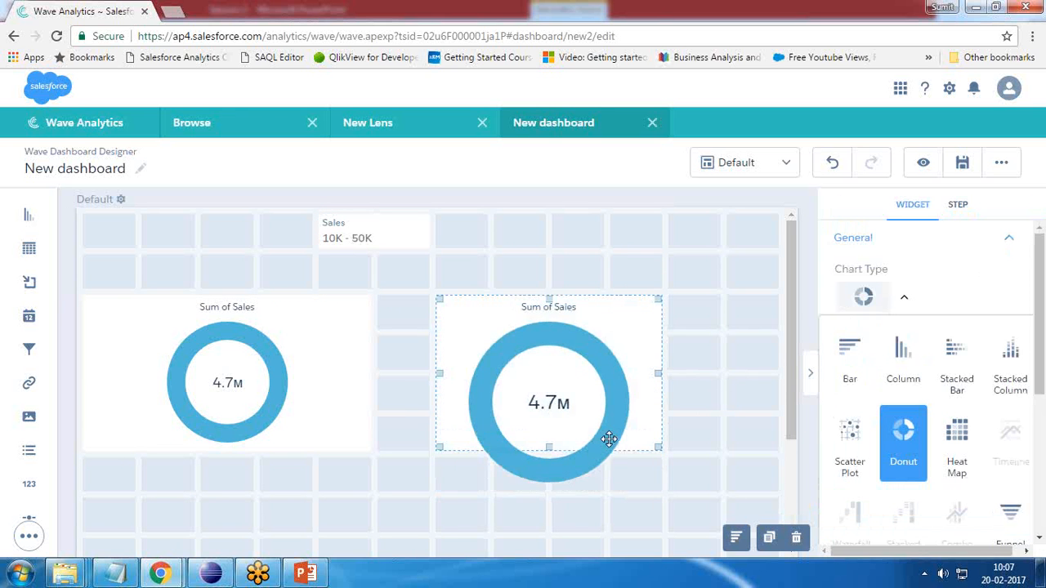
Title the first donut chart "Total Sales Within Range"
left_click(209, 378)
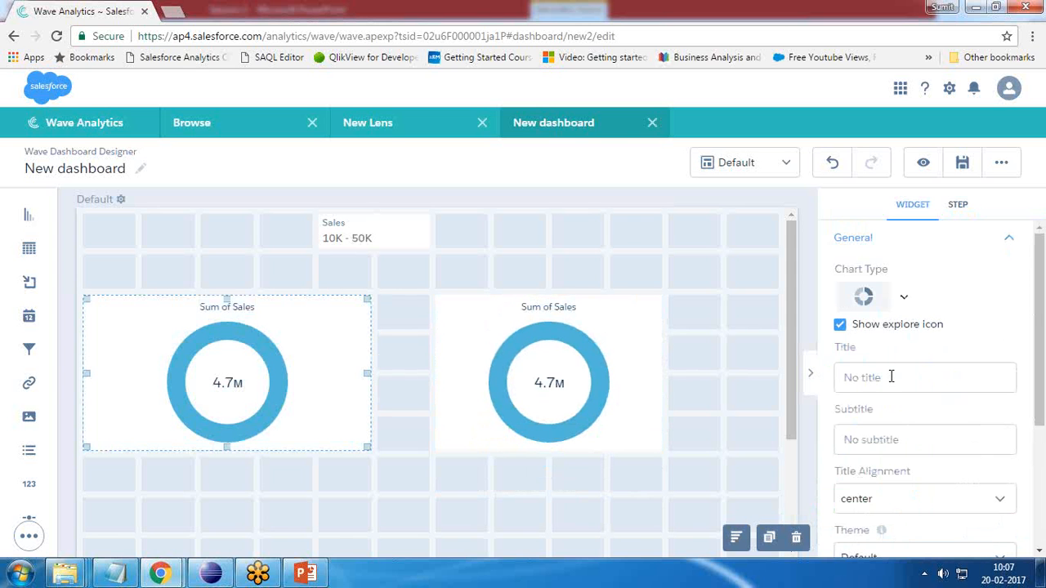
type("Sales")
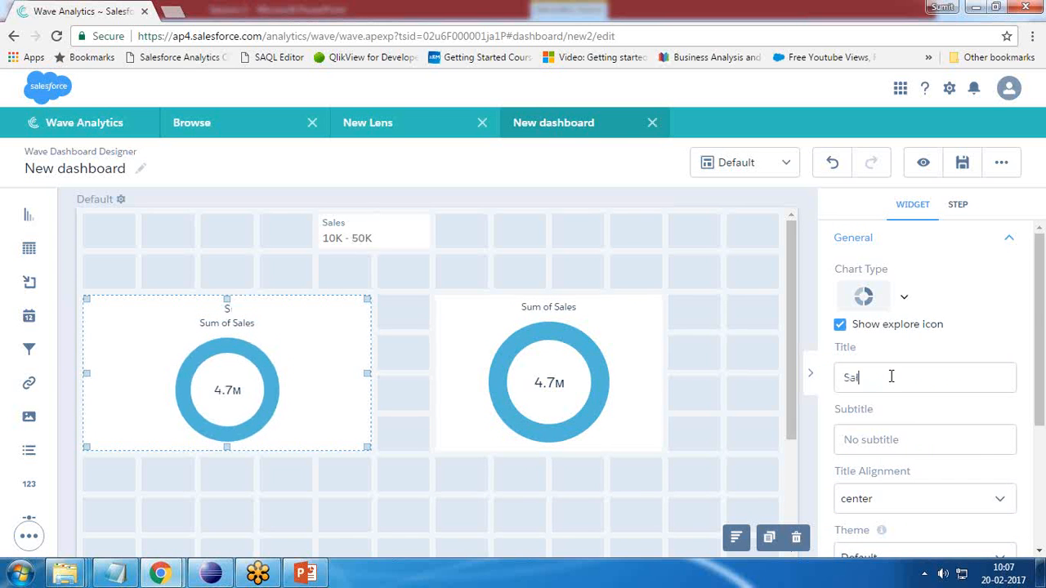
key("BackSpace")
key("BackSpace")
key("BackSpace")
key("BackSpace")
key("BackSpace")
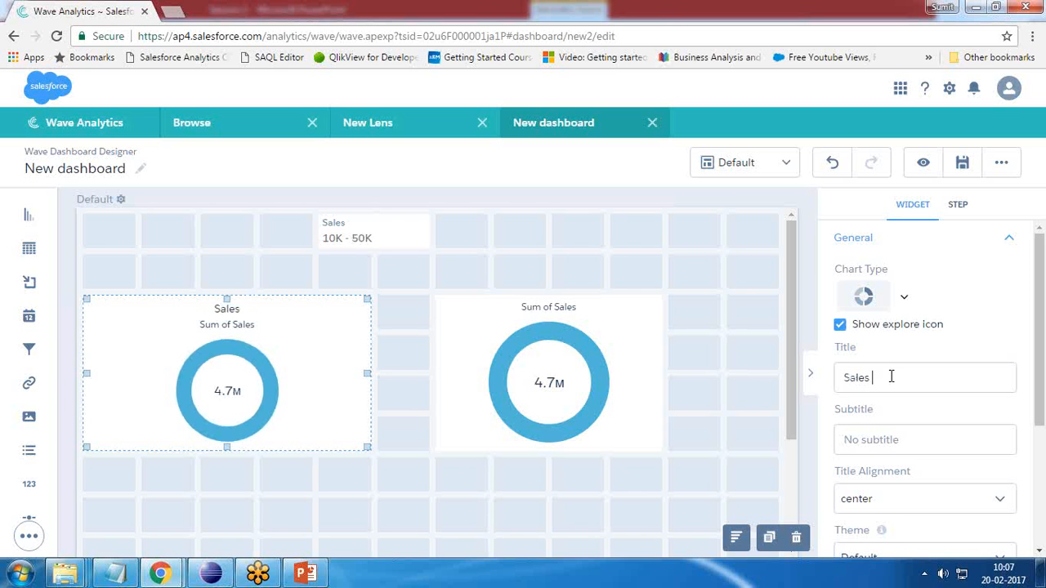
type("Total Sales Within Range")
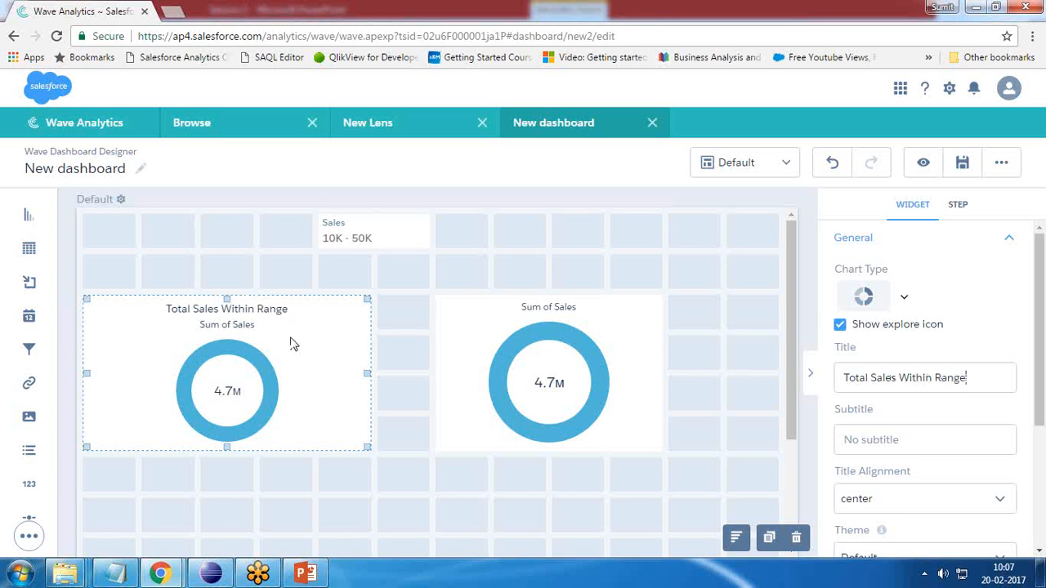
Hide the measure title on the Total Sales Within Range donut chart
scroll(945, 411, "down", 1)
scroll(945, 411, "down", 2)
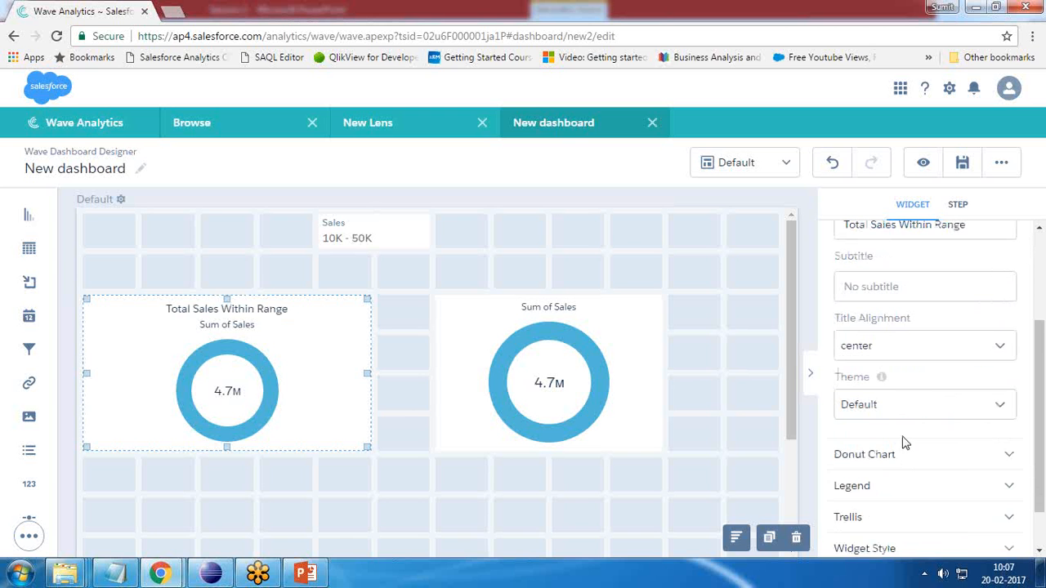
scroll(905, 443, "down", 1)
left_click(905, 401)
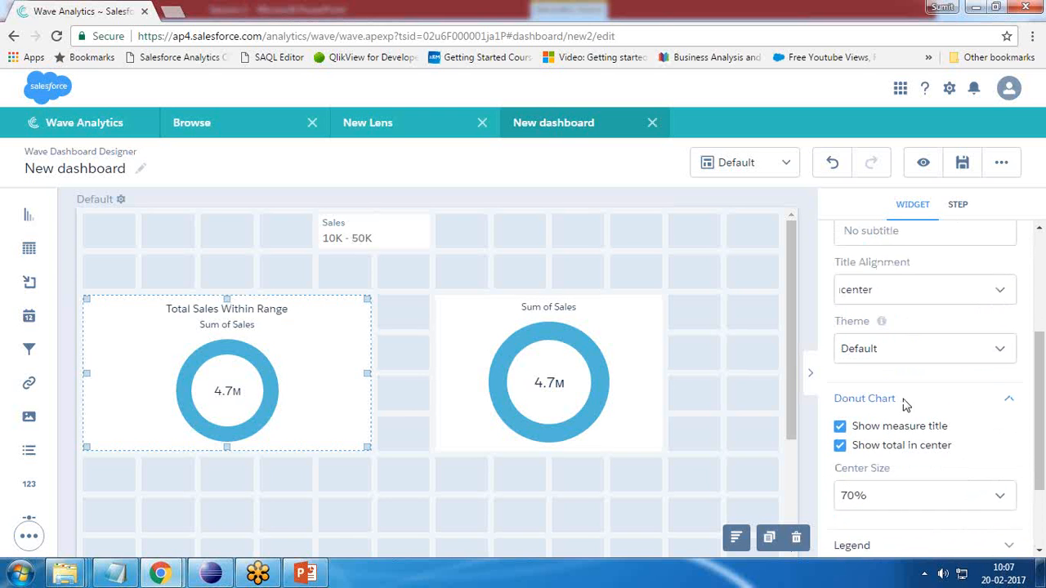
left_click(841, 428)
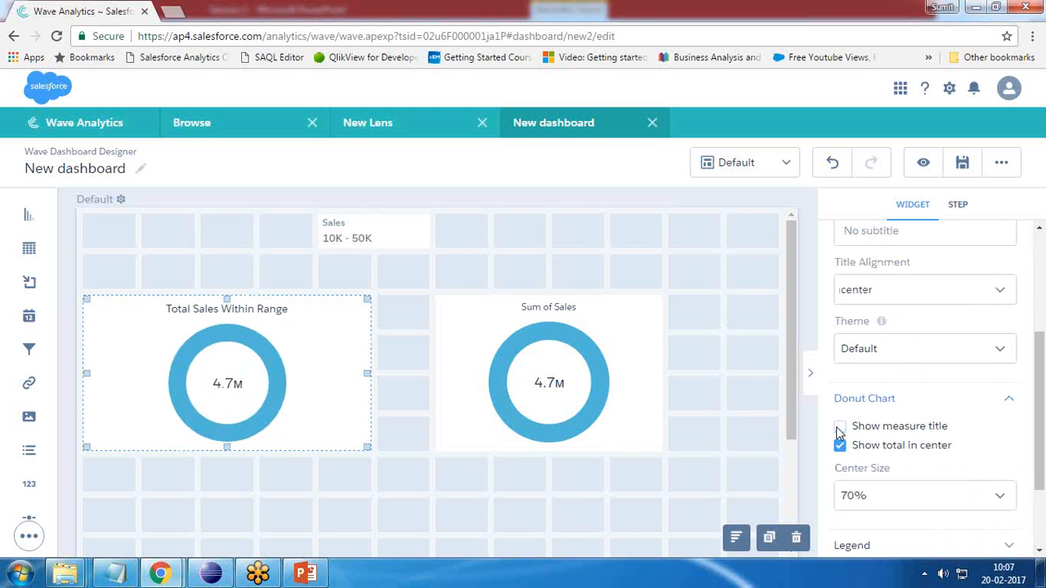
Title the second donut chart "Total Sales" and hide its measure title
left_click(604, 347)
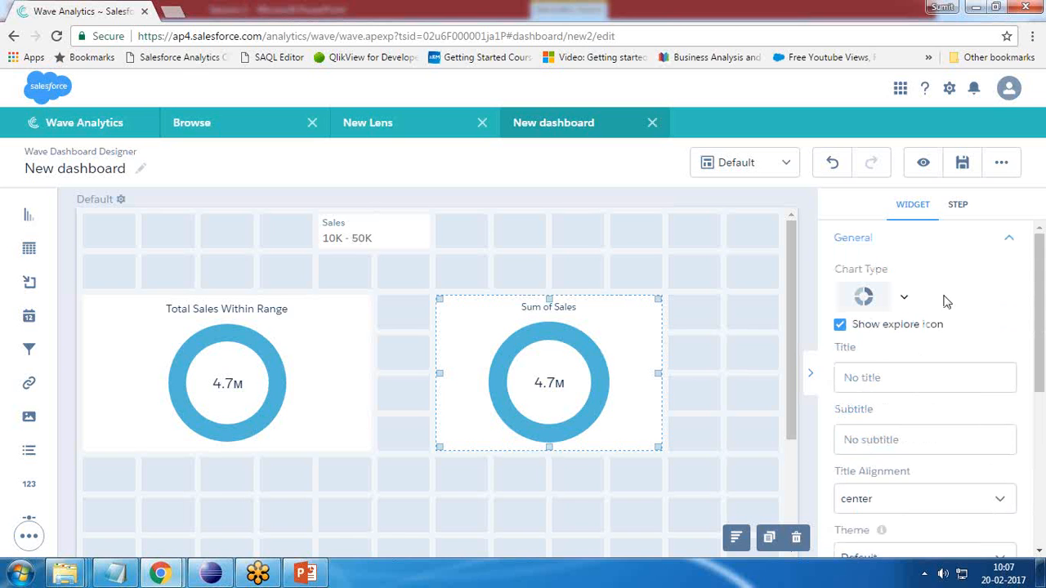
left_click(886, 376)
type("T")
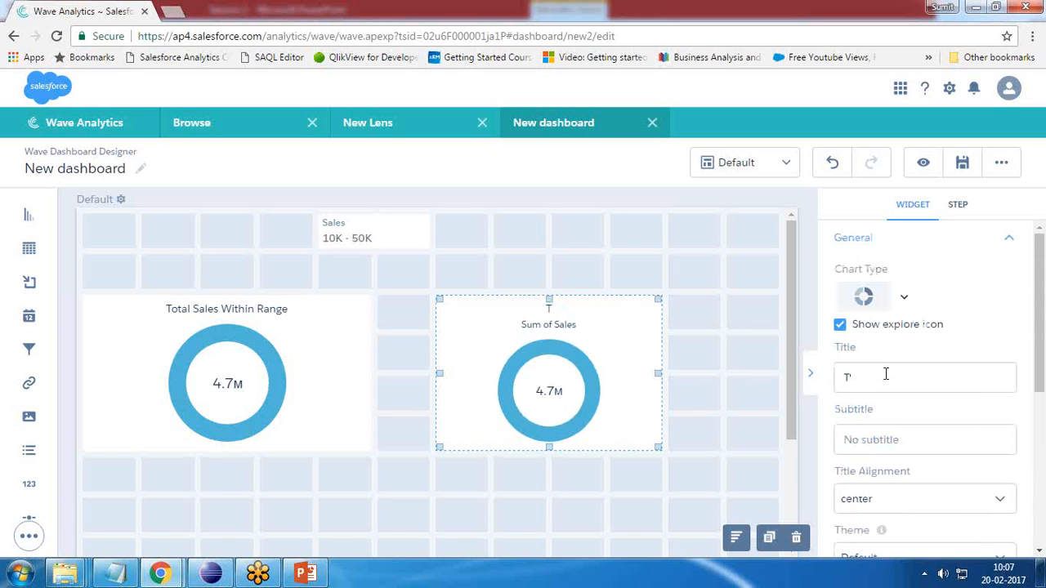
type("otal Sales")
scroll(852, 417, "down", 3)
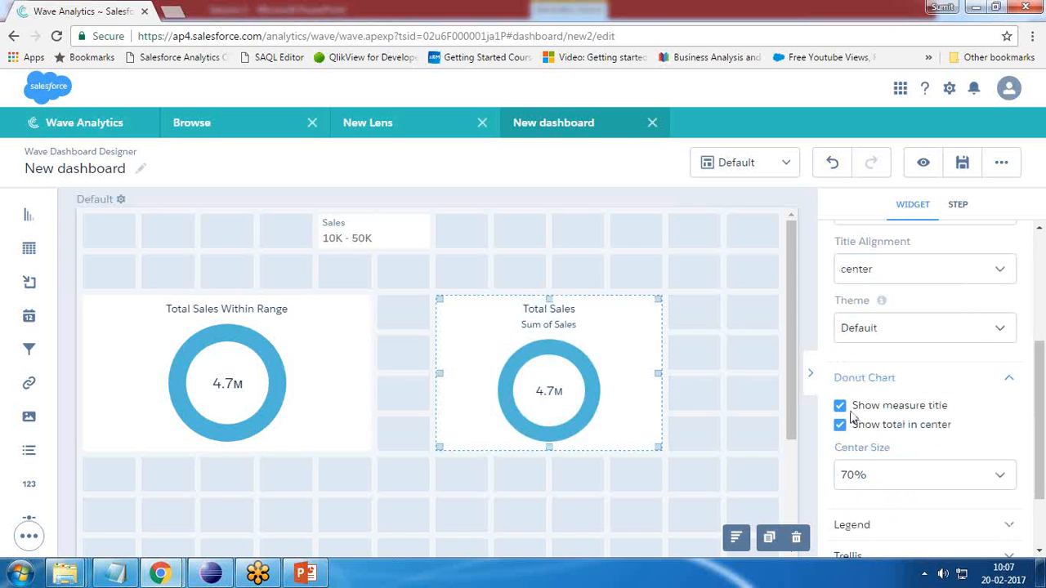
left_click(840, 406)
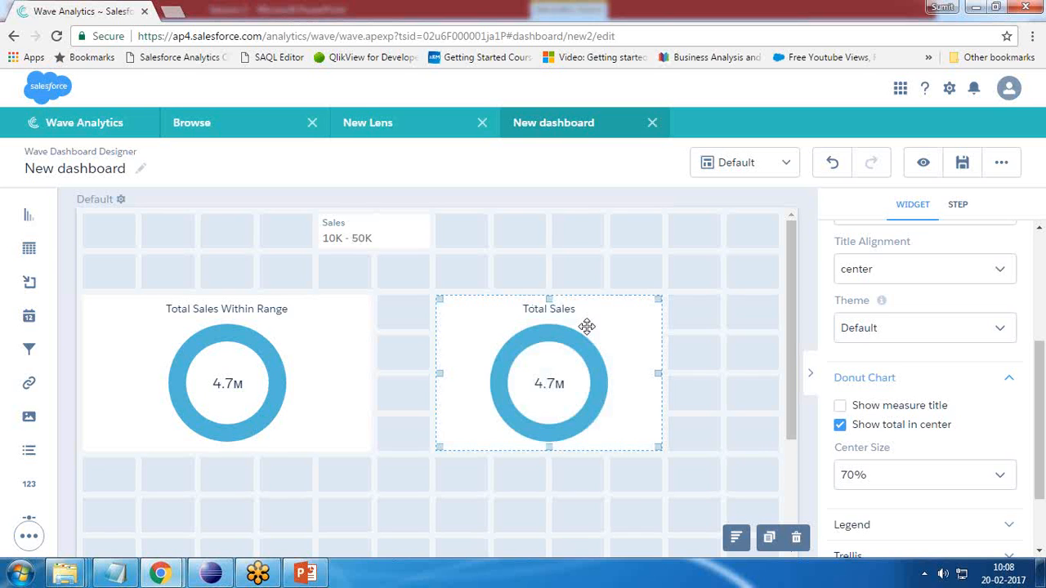
Stop global filters from applying to the Total Sales chart's step
left_click(958, 204)
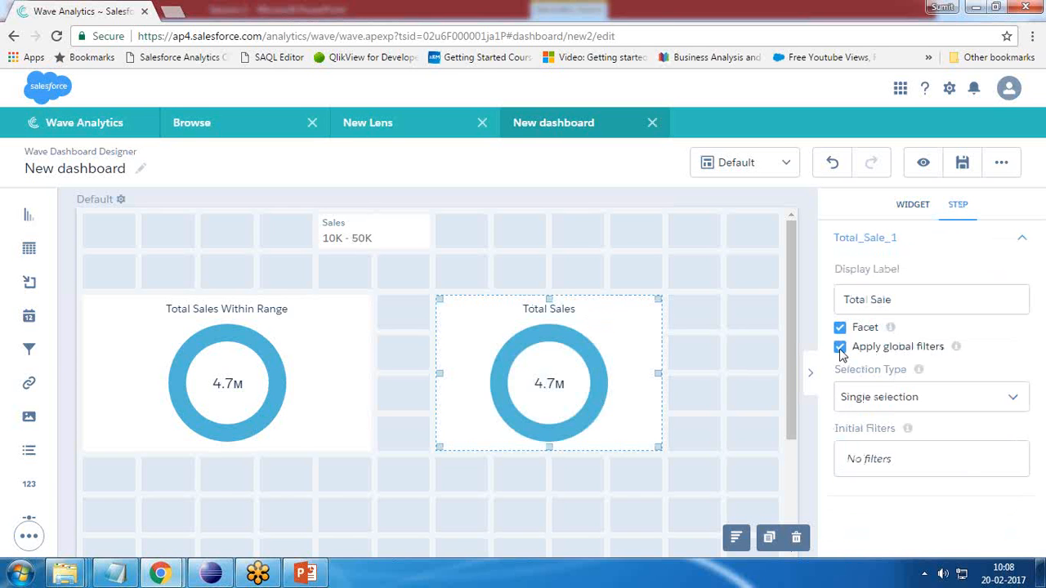
left_click(840, 348)
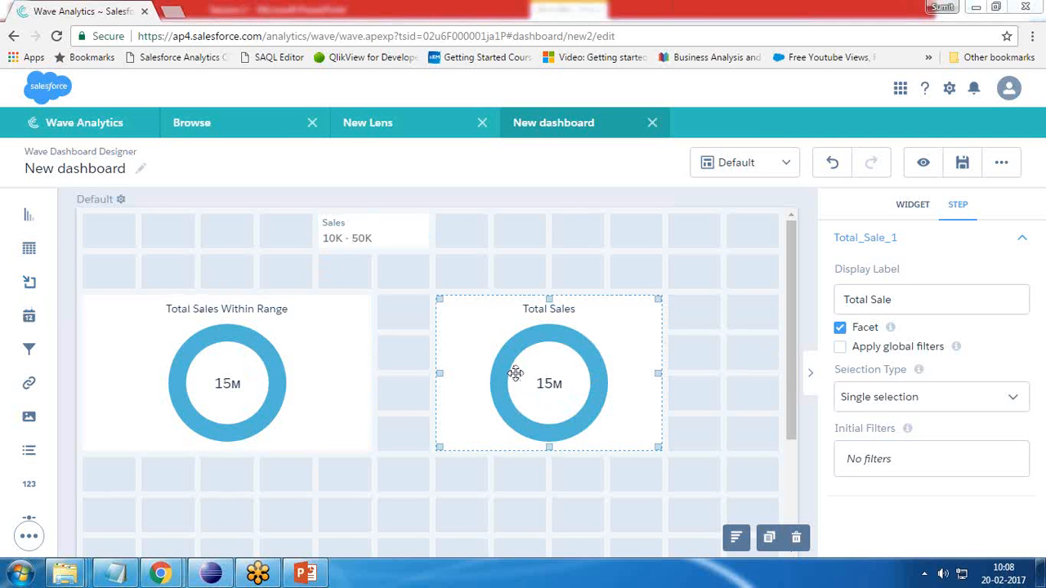
Move the Sales filter widget above the Total Sales Within Range chart and reopen the Total Sales chart's step settings
left_click_drag(343, 227, 202, 232)
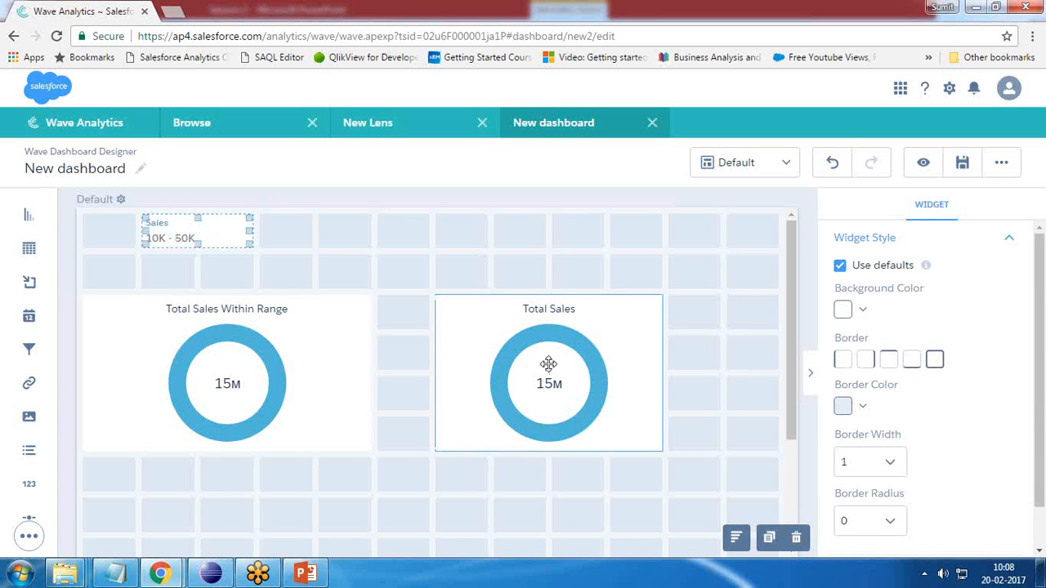
left_click(582, 362)
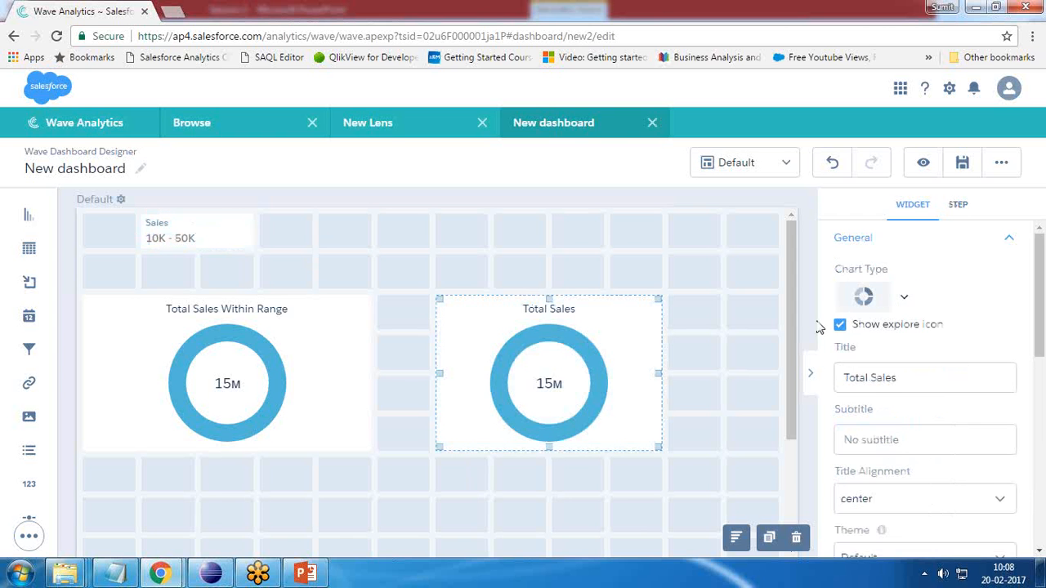
left_click(958, 206)
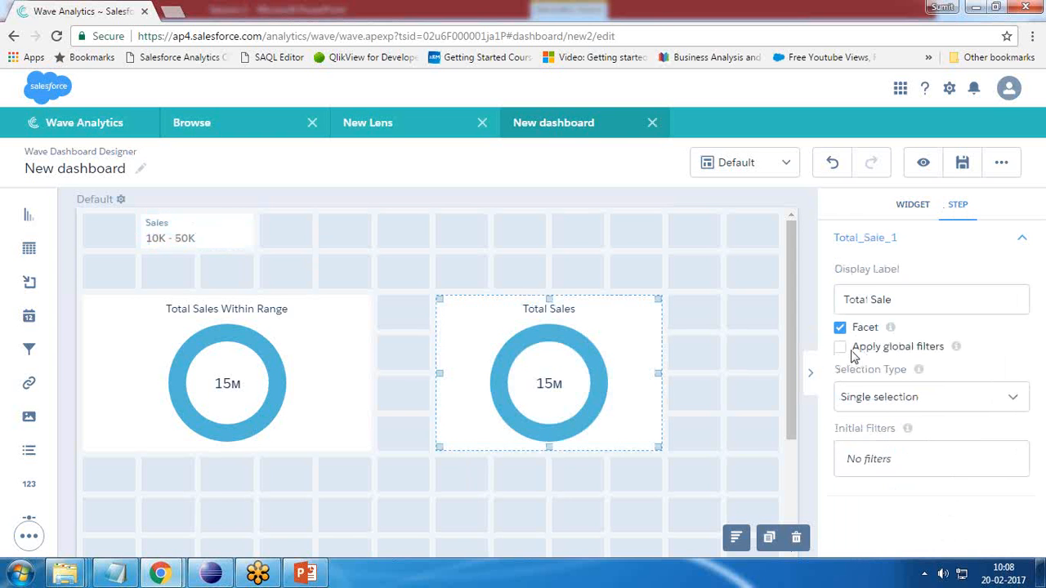